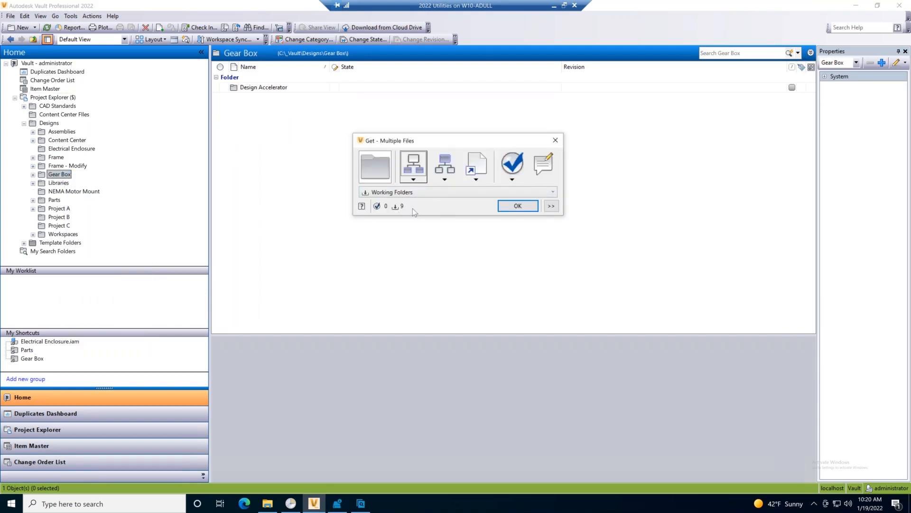
Get the Gear Box files into their working folders and open the local Design Accelerator subfolder in File Explorer.
{"action": "left_click", "coordinate": [516, 206]}
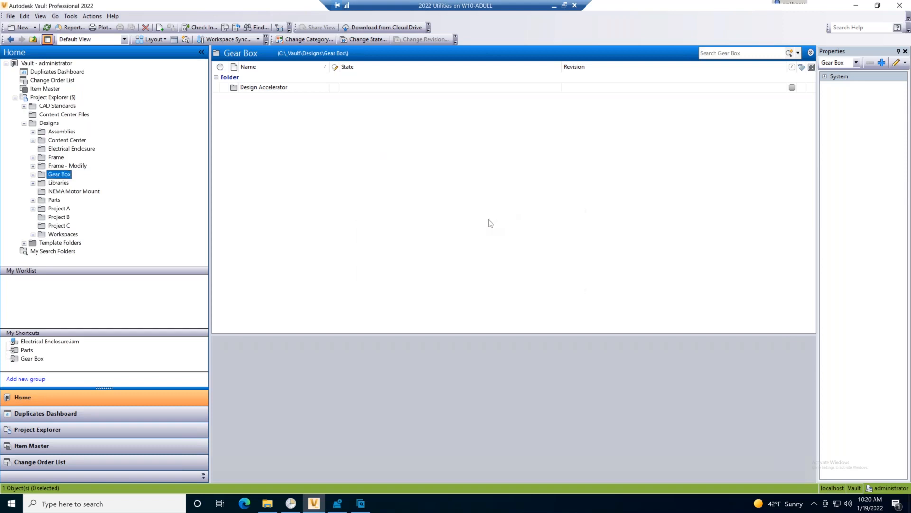
{"action": "right_click", "coordinate": [55, 177]}
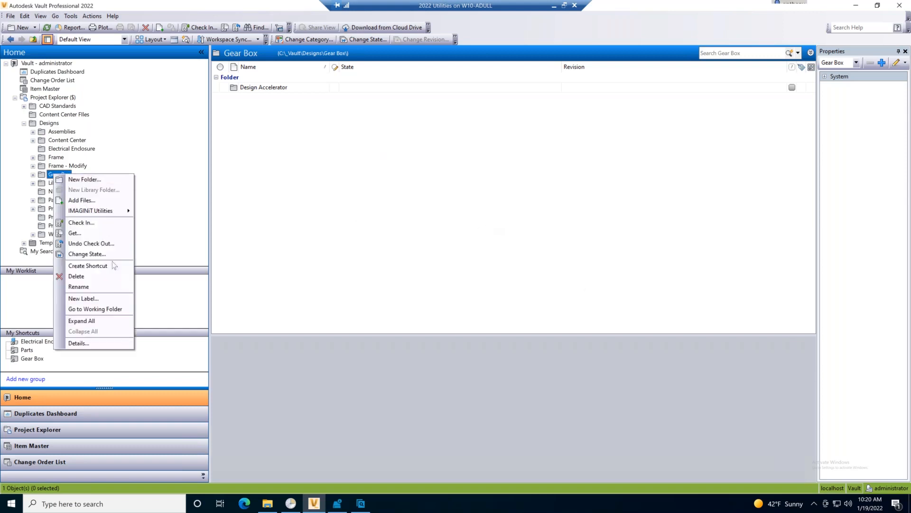
{"action": "left_click", "coordinate": [112, 312]}
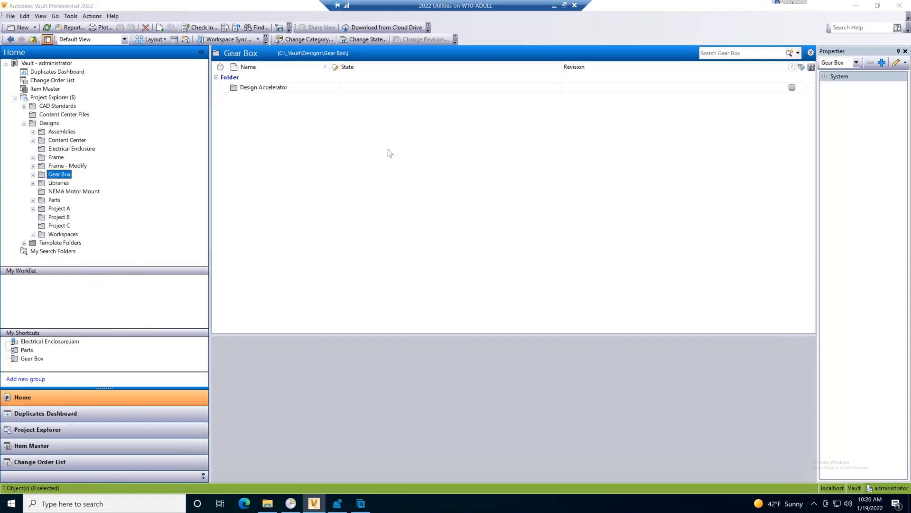
{"action": "left_click_drag", "start_coordinate": [192, 19], "coordinate": [260, 21]}
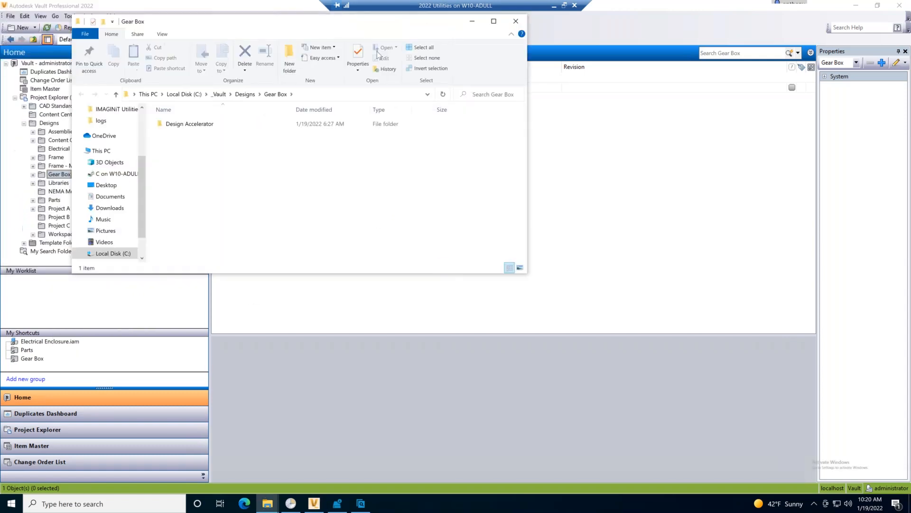
{"action": "left_click_drag", "start_coordinate": [379, 54], "coordinate": [427, 115]}
{"action": "double_click", "coordinate": [349, 225]}
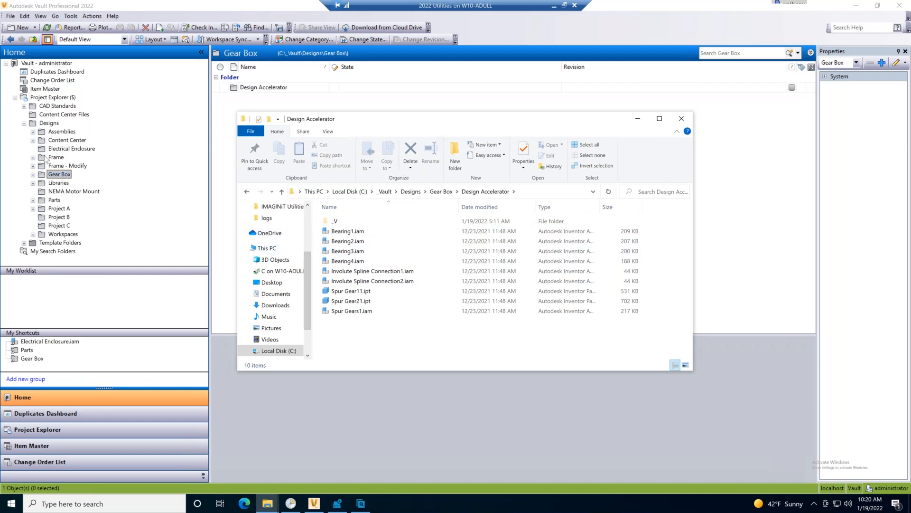
Run Local Copy Cleanup on the Gear Box folder including subfolders, delete the listed files, and check the local Design Accelerator folder.
{"action": "right_click", "coordinate": [56, 176]}
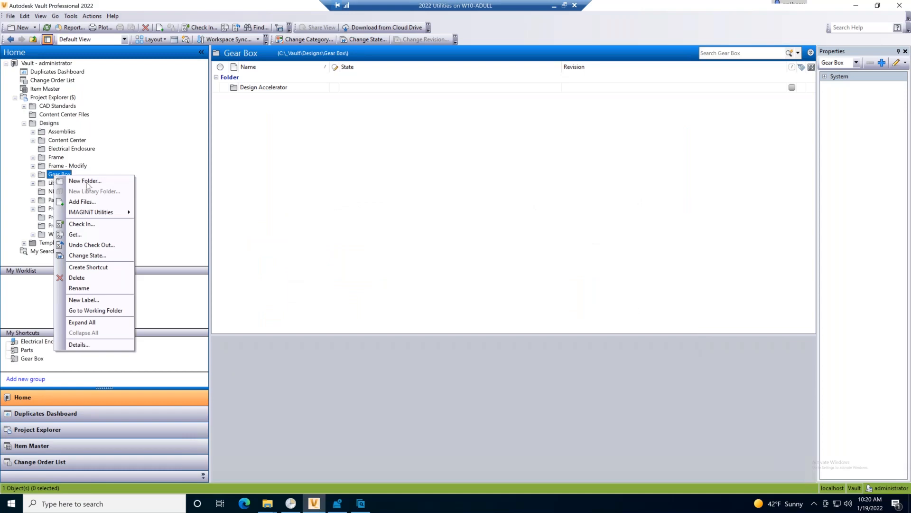
{"action": "mouse_move", "coordinate": [109, 217]}
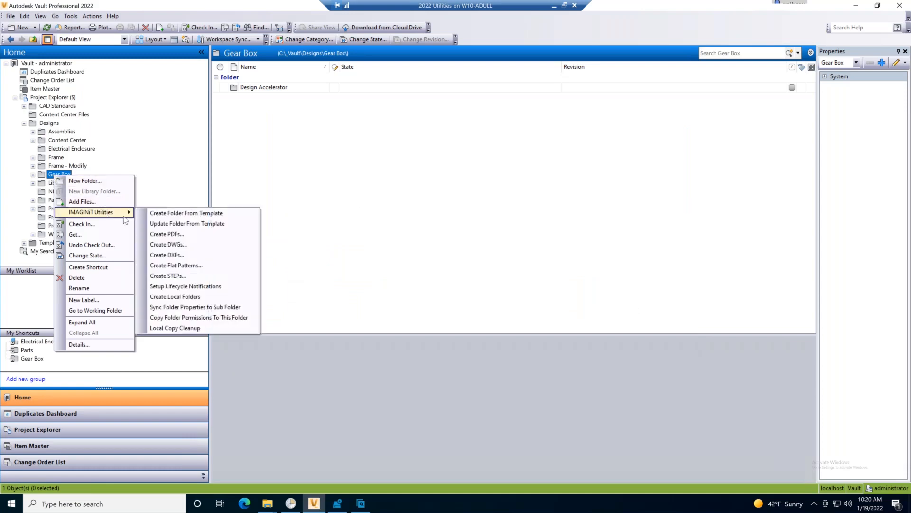
{"action": "left_click", "coordinate": [197, 329]}
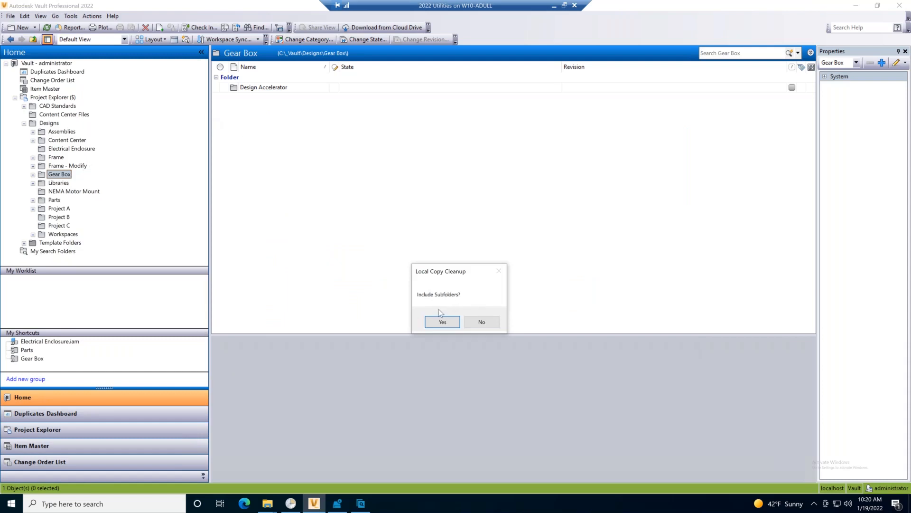
{"action": "left_click", "coordinate": [443, 322]}
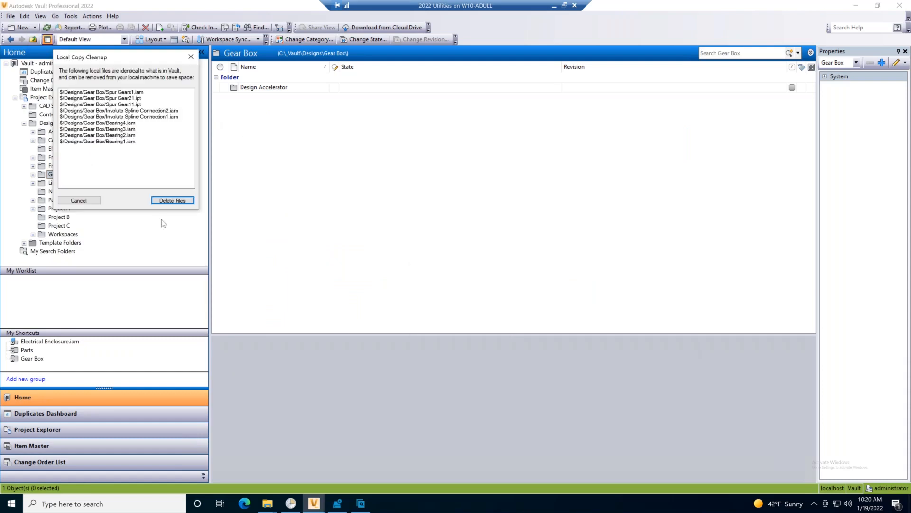
{"action": "left_click_drag", "start_coordinate": [149, 57], "coordinate": [311, 112]}
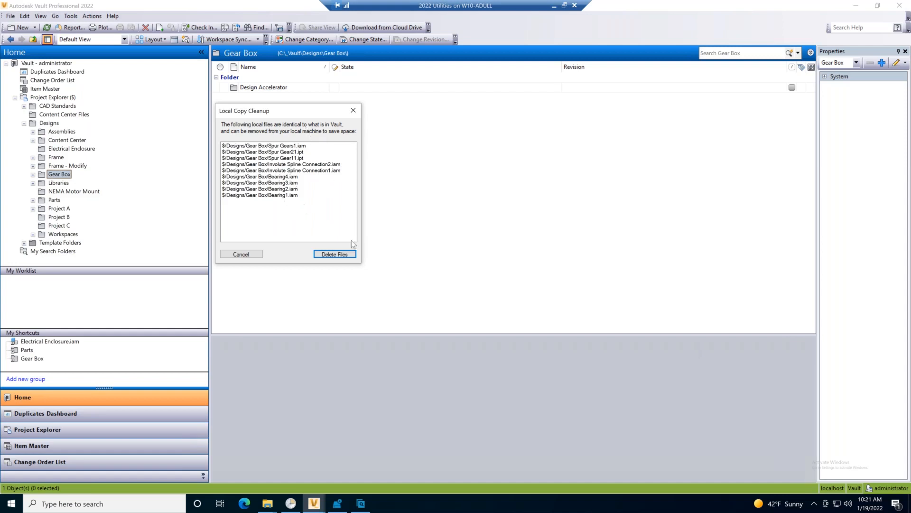
{"action": "left_click", "coordinate": [335, 255]}
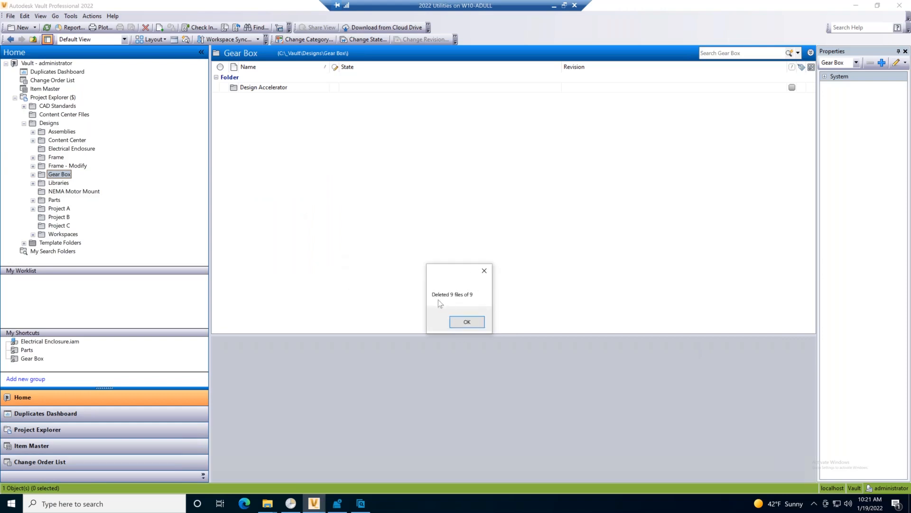
{"action": "left_click", "coordinate": [467, 322]}
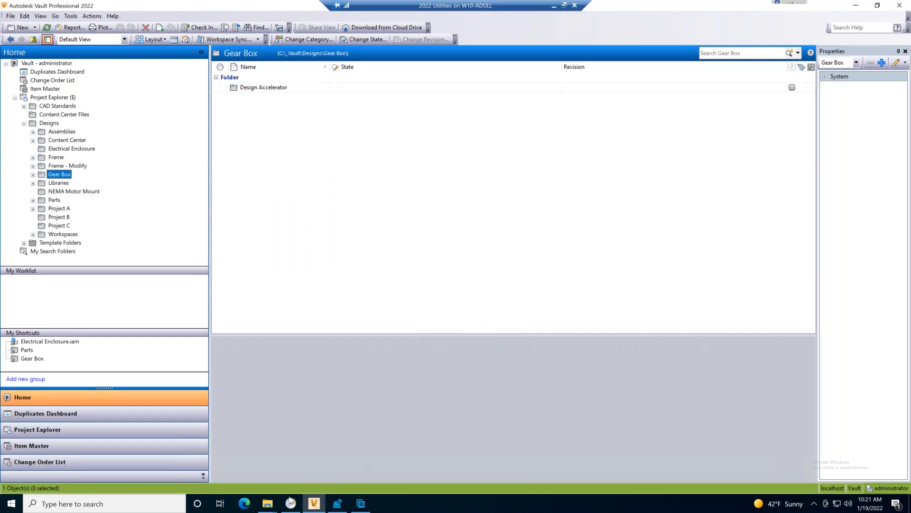
{"action": "mouse_move", "coordinate": [269, 504]}
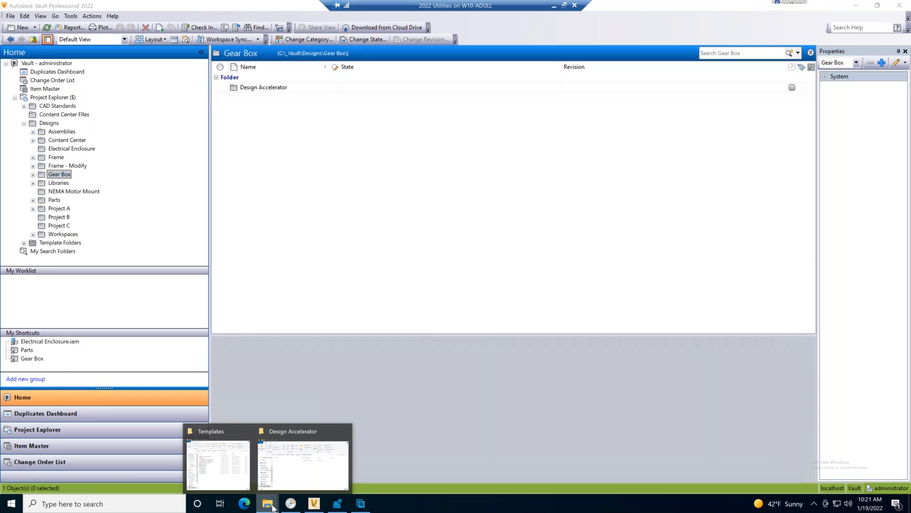
{"action": "left_click", "coordinate": [322, 461]}
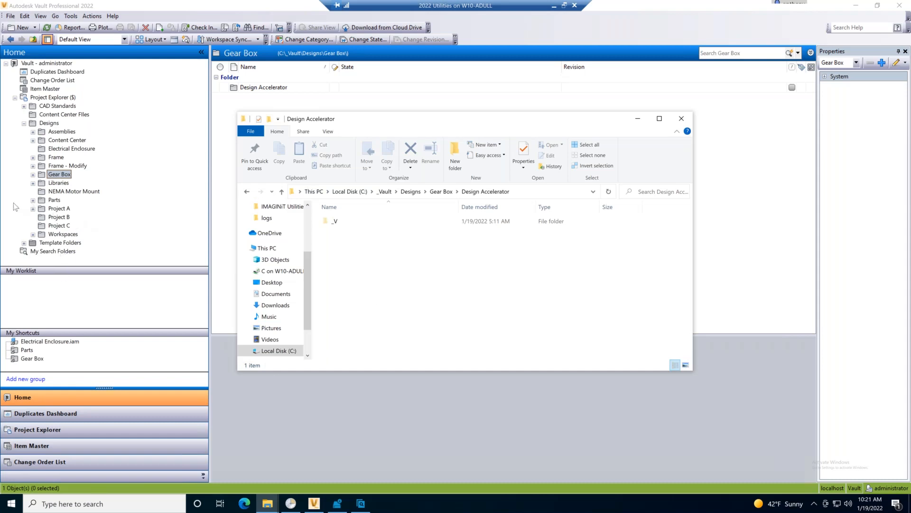
Review the security permissions in the details of the Project A folder and close them without changes.
{"action": "right_click", "coordinate": [62, 210]}
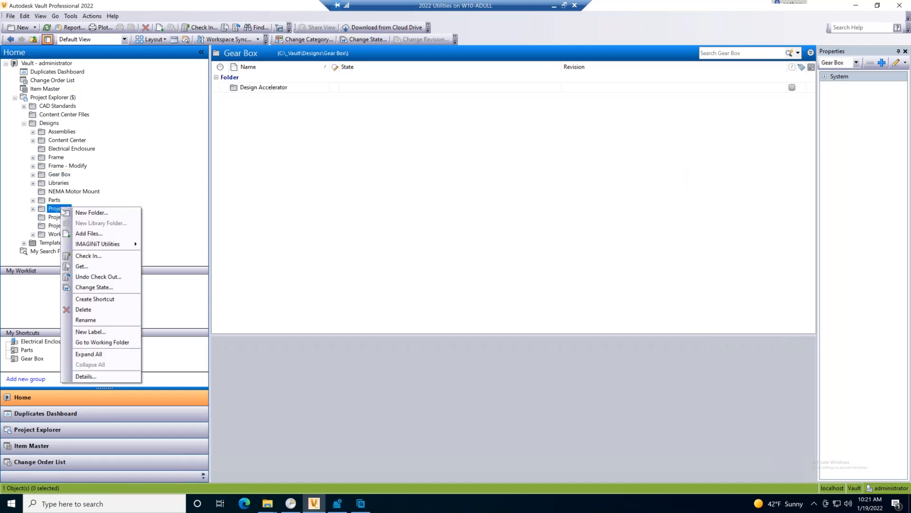
{"action": "left_click", "coordinate": [118, 377]}
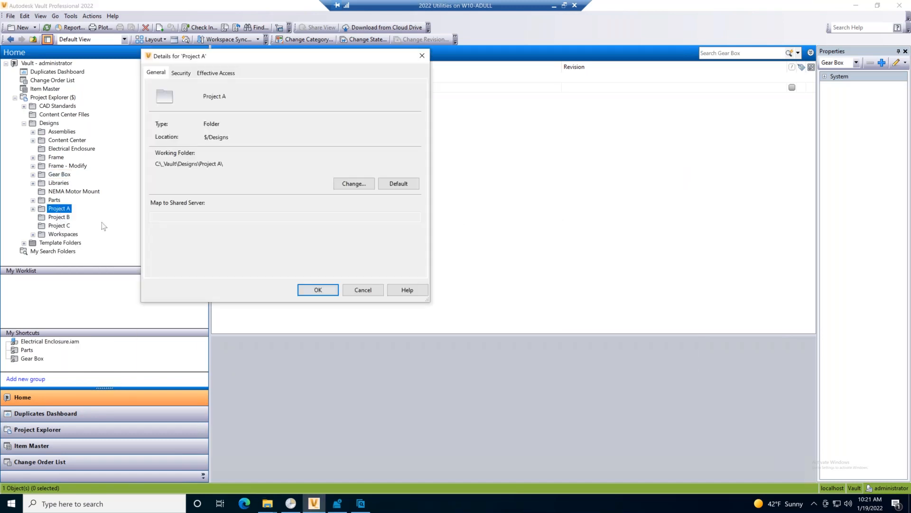
{"action": "left_click", "coordinate": [181, 73]}
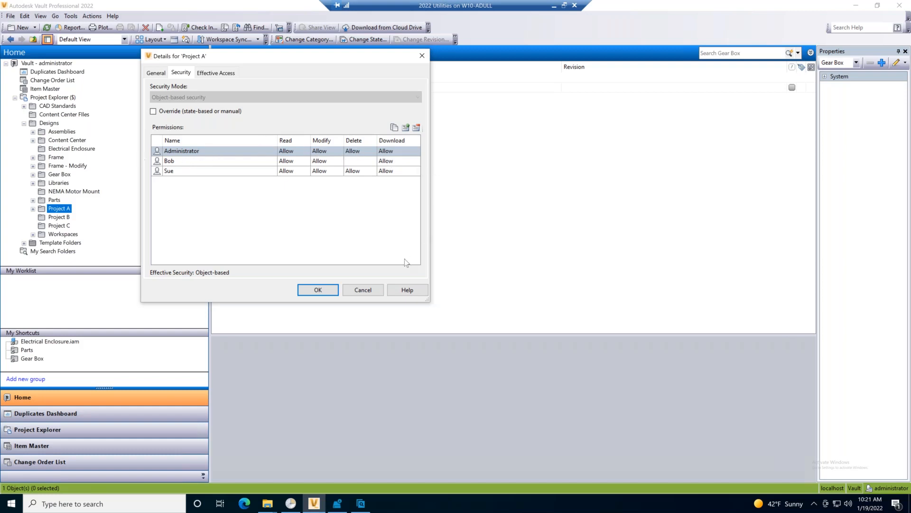
{"action": "left_click", "coordinate": [363, 289]}
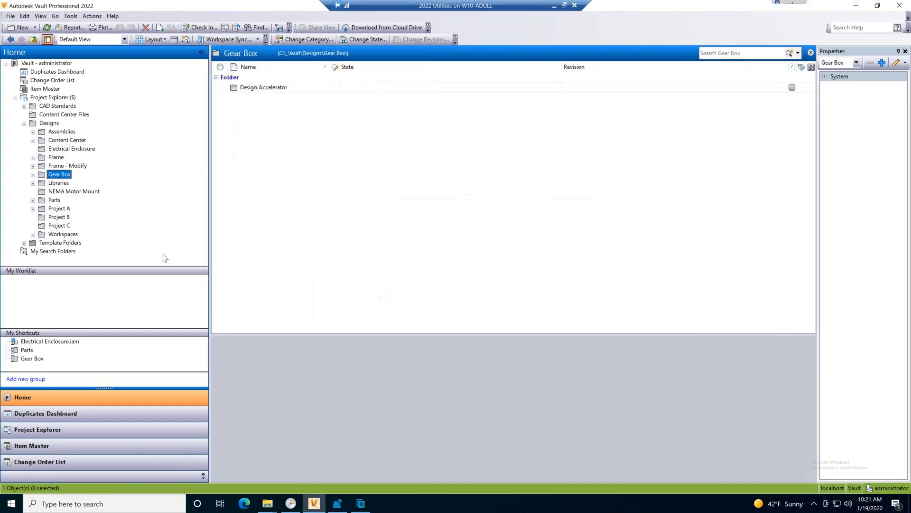
Review the security permissions in the details of the Project C folder and close them without changes.
{"action": "right_click", "coordinate": [53, 226]}
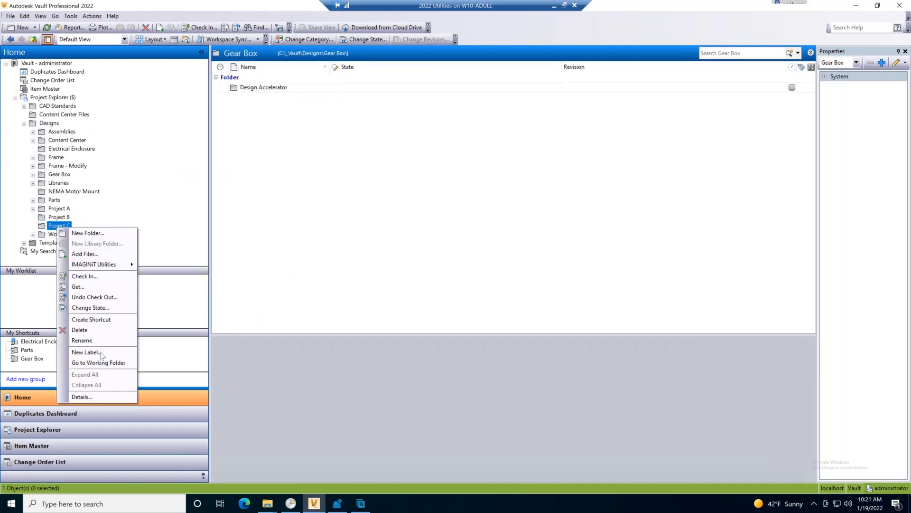
{"action": "left_click", "coordinate": [95, 397]}
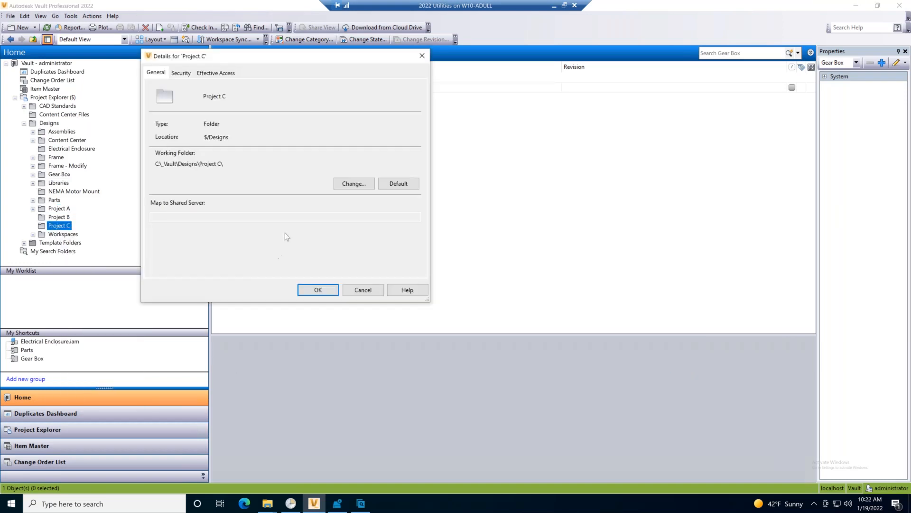
{"action": "left_click", "coordinate": [181, 73]}
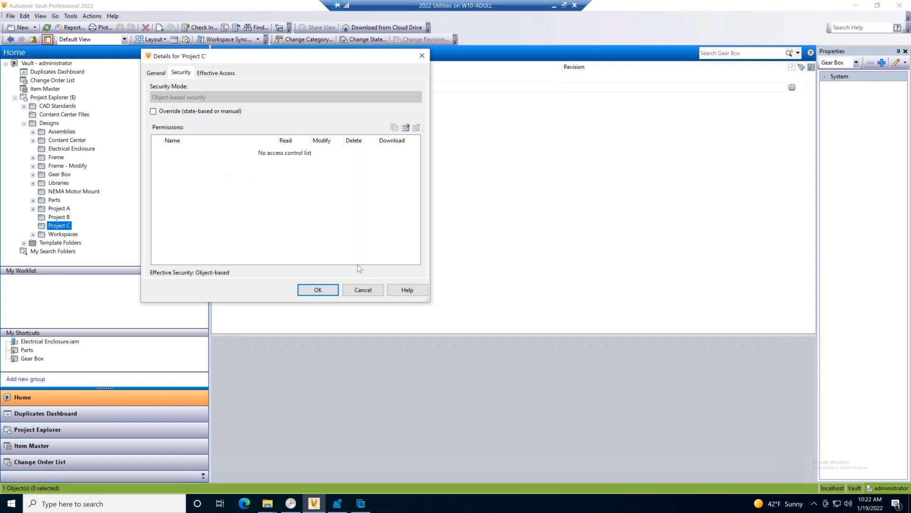
{"action": "left_click", "coordinate": [363, 290]}
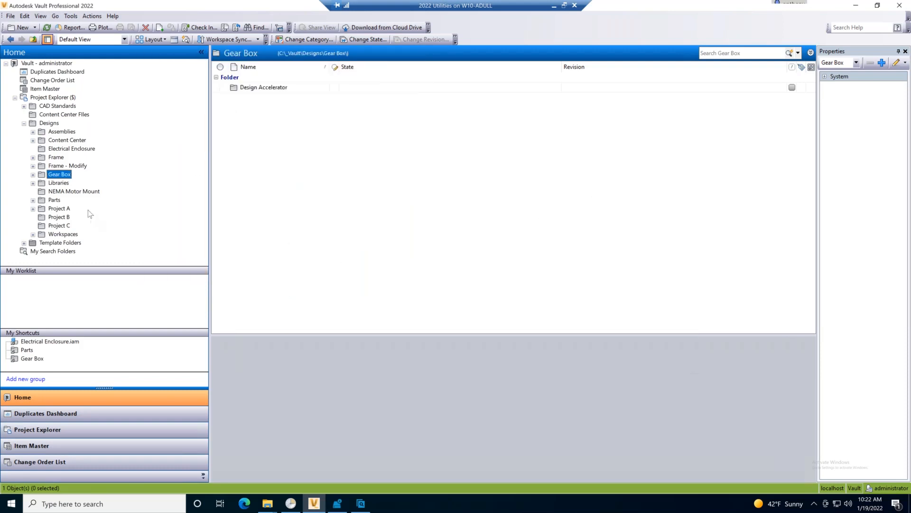
Copy the folder permissions from $/Designs/Project A to Project C with IMAGINiT Utilities, not including subfolders.
{"action": "right_click", "coordinate": [61, 226]}
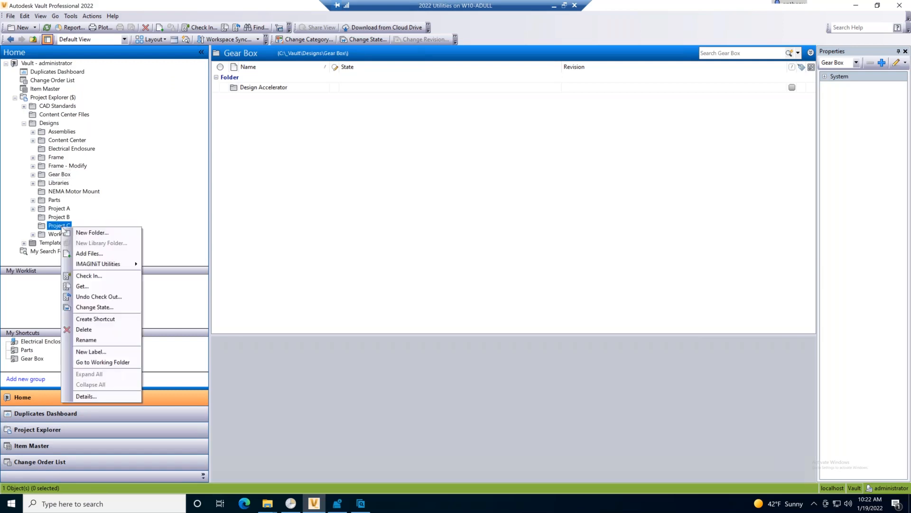
{"action": "mouse_move", "coordinate": [128, 265]}
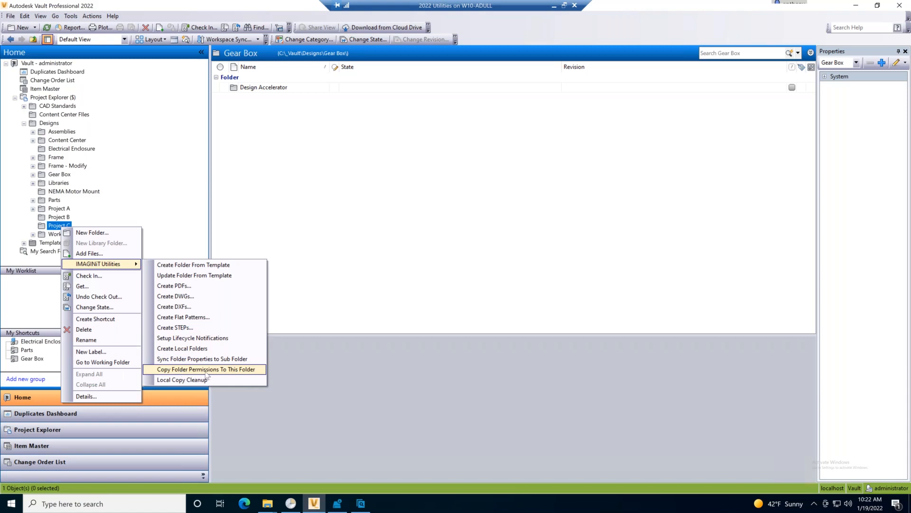
{"action": "left_click", "coordinate": [206, 373]}
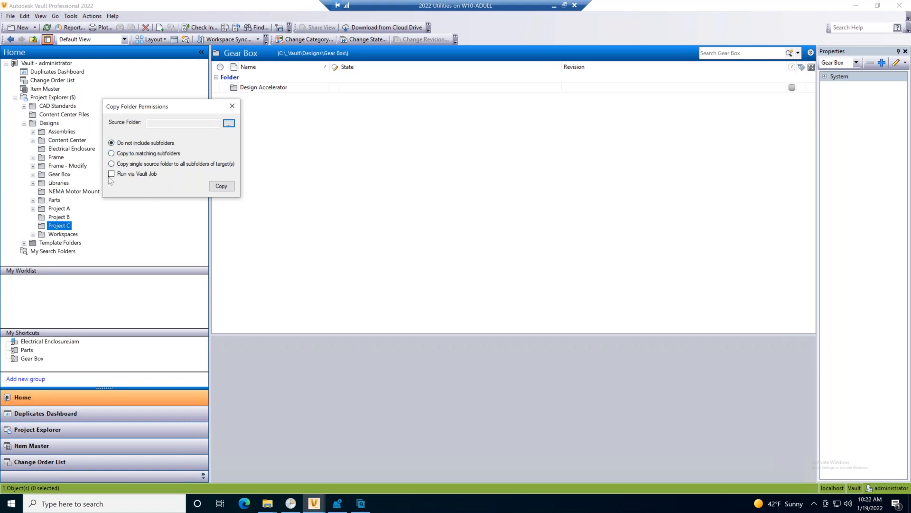
{"action": "left_click", "coordinate": [227, 124]}
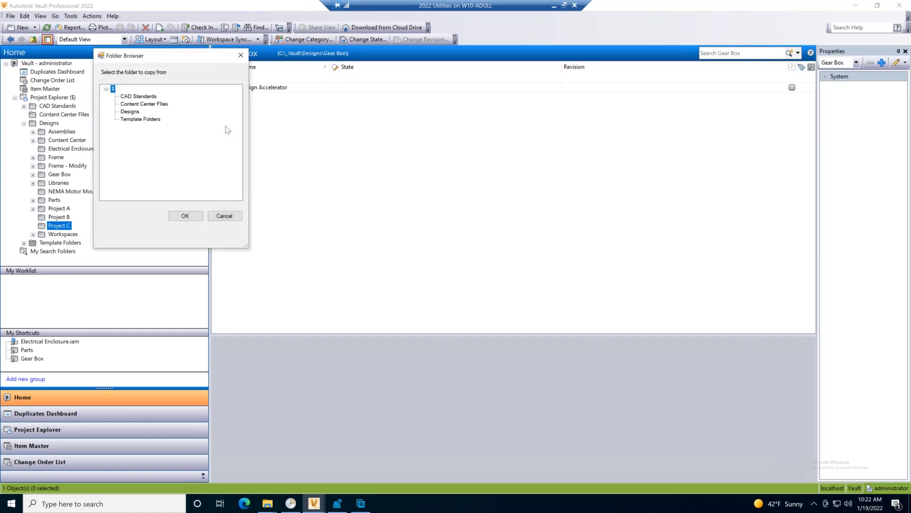
{"action": "double_click", "coordinate": [131, 112]}
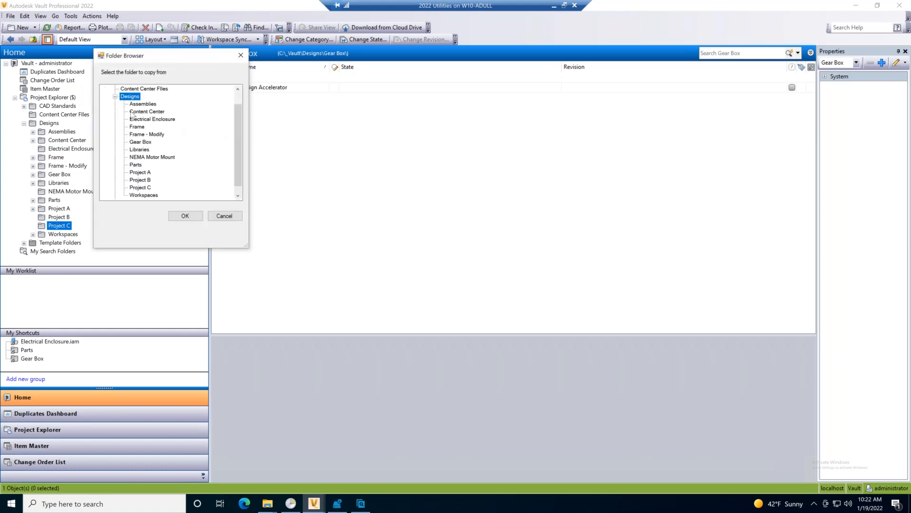
{"action": "double_click", "coordinate": [147, 173]}
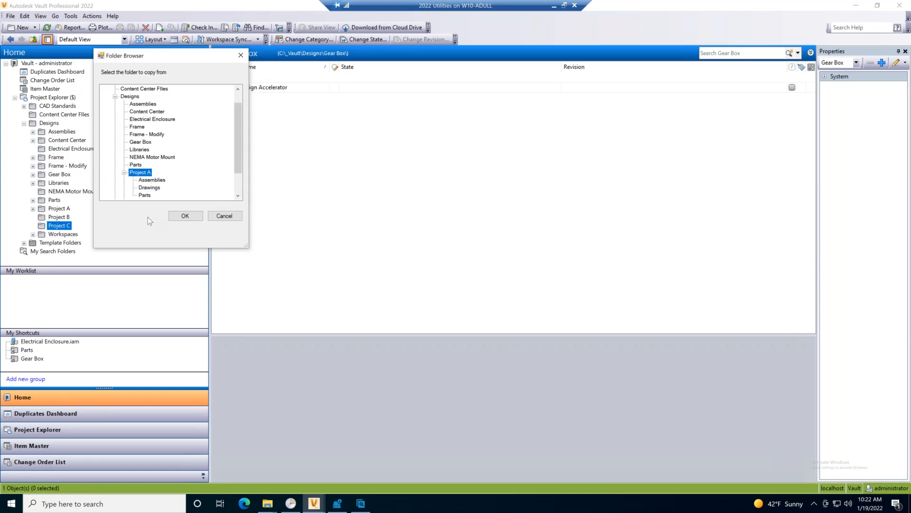
{"action": "left_click", "coordinate": [187, 217]}
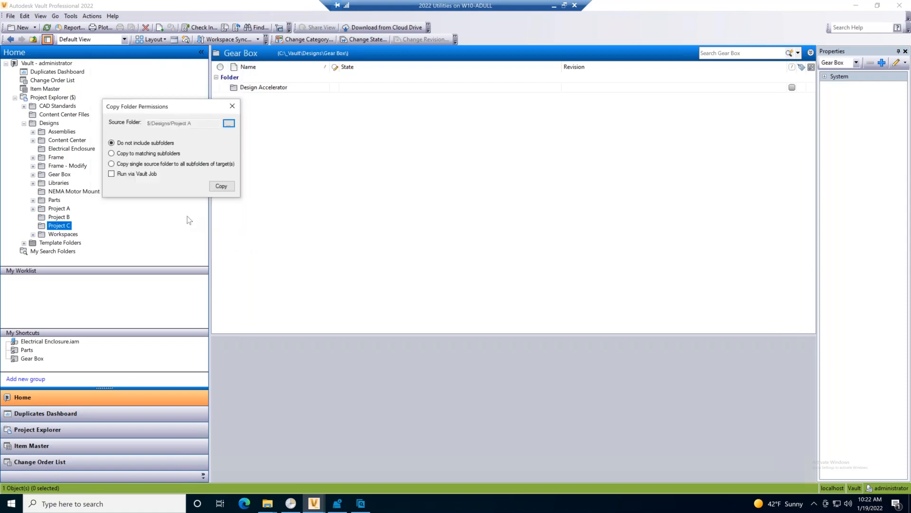
{"action": "left_click", "coordinate": [222, 187]}
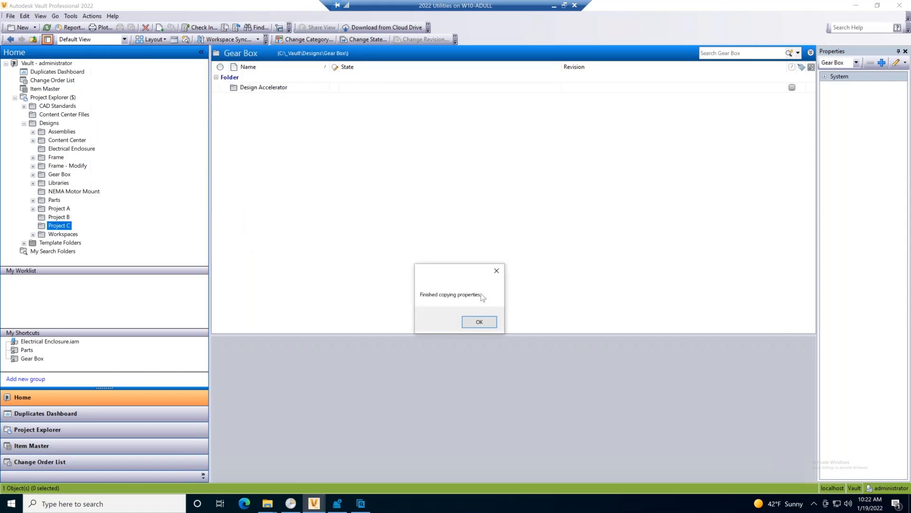
{"action": "left_click", "coordinate": [486, 326]}
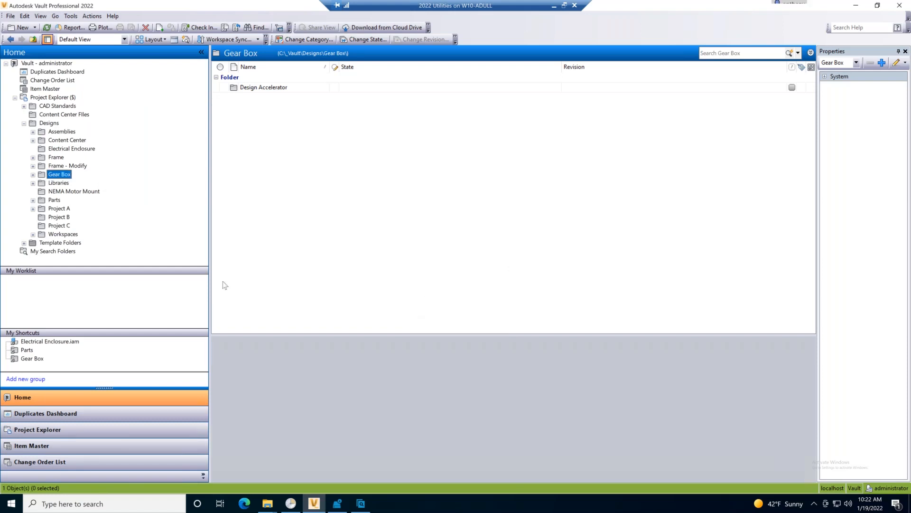
Check the permissions copied to the Project C folder in its security details and close them.
{"action": "right_click", "coordinate": [64, 226]}
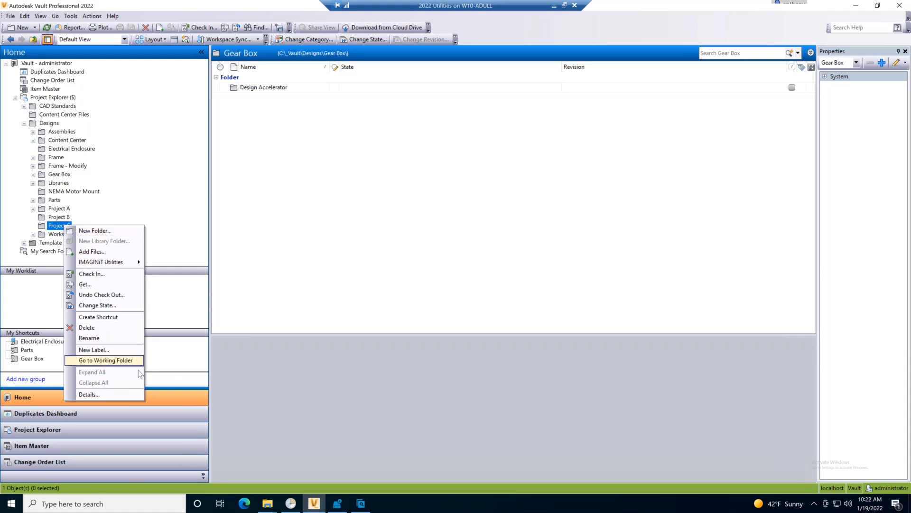
{"action": "left_click", "coordinate": [124, 396]}
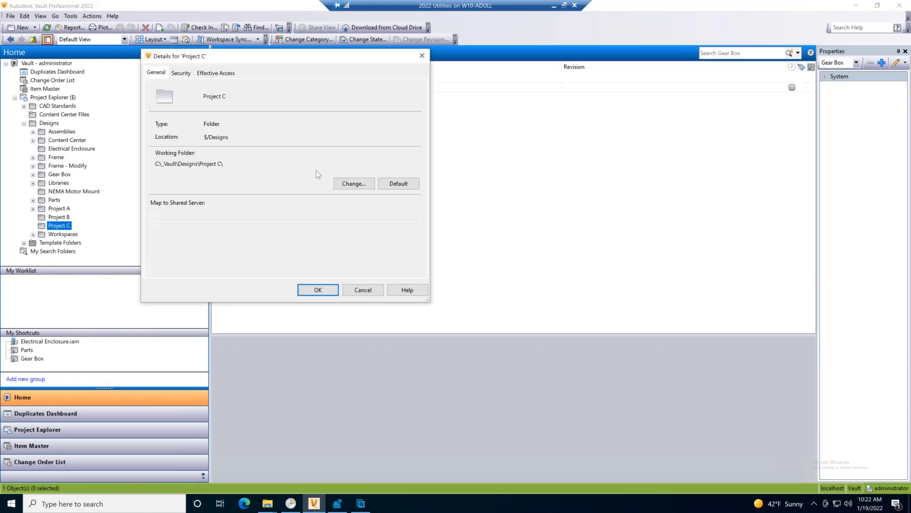
{"action": "left_click", "coordinate": [181, 74]}
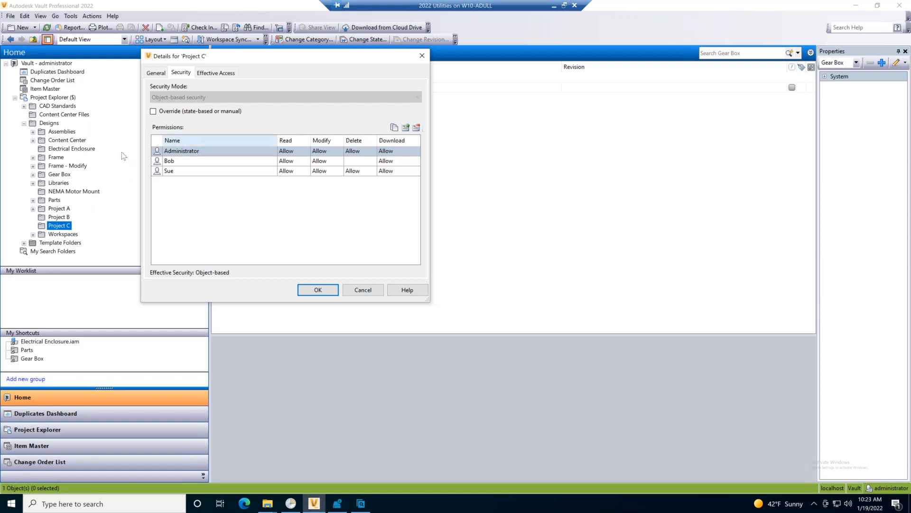
{"action": "left_click", "coordinate": [362, 291]}
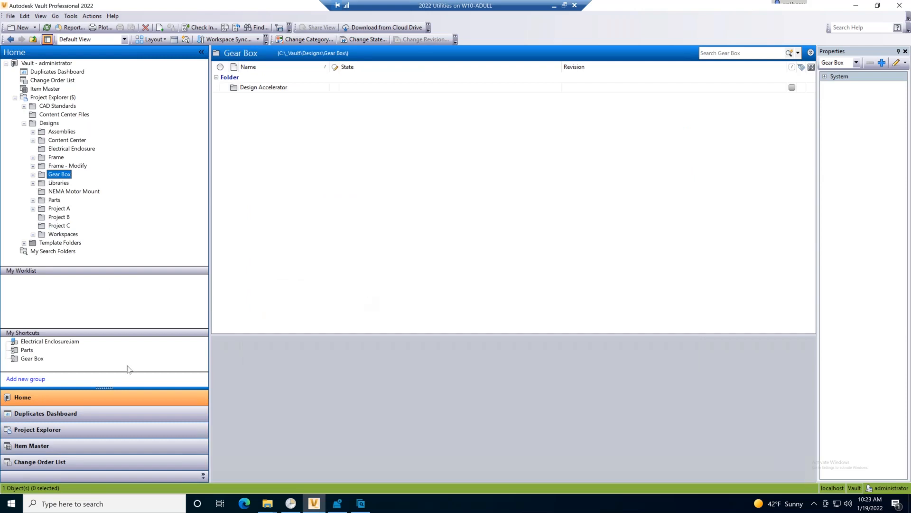
Change the lifecycle state of Machined Lid.ipt in the Parts shortcut folder to For Review.
{"action": "left_click", "coordinate": [24, 350]}
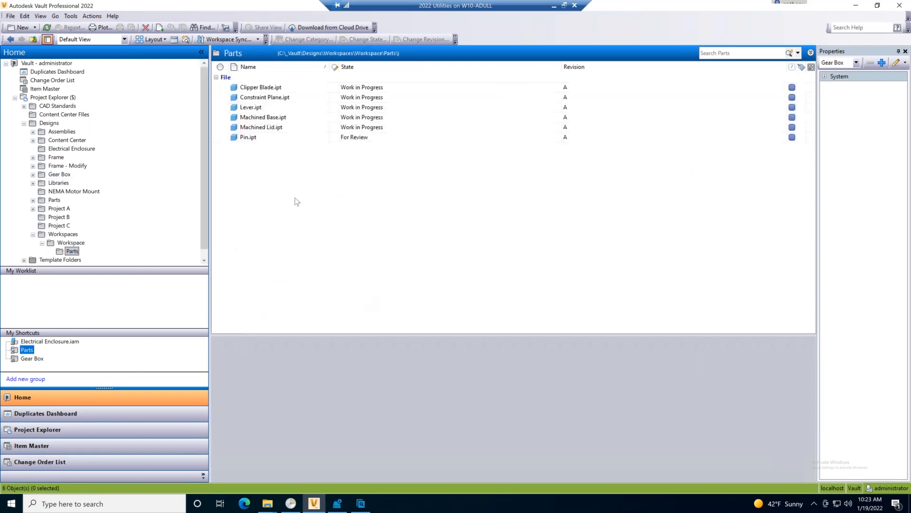
{"action": "left_click", "coordinate": [284, 129]}
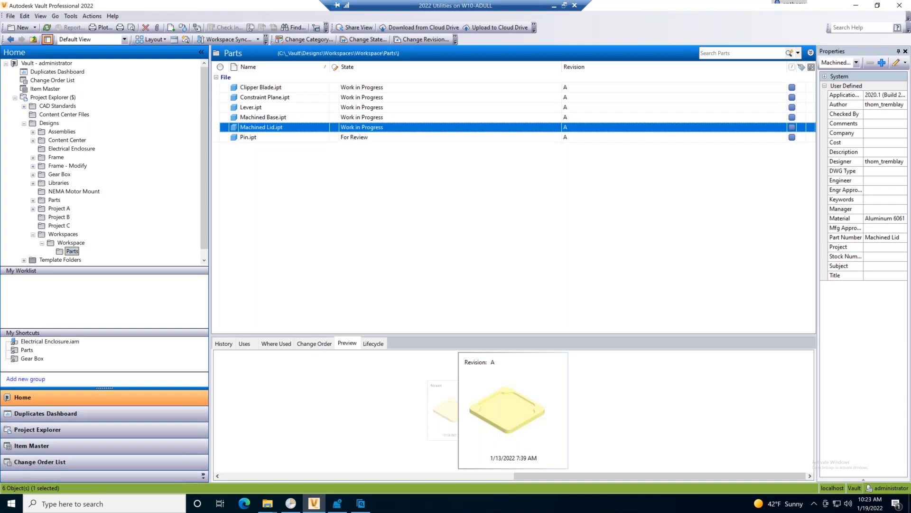
{"action": "left_click", "coordinate": [364, 41]}
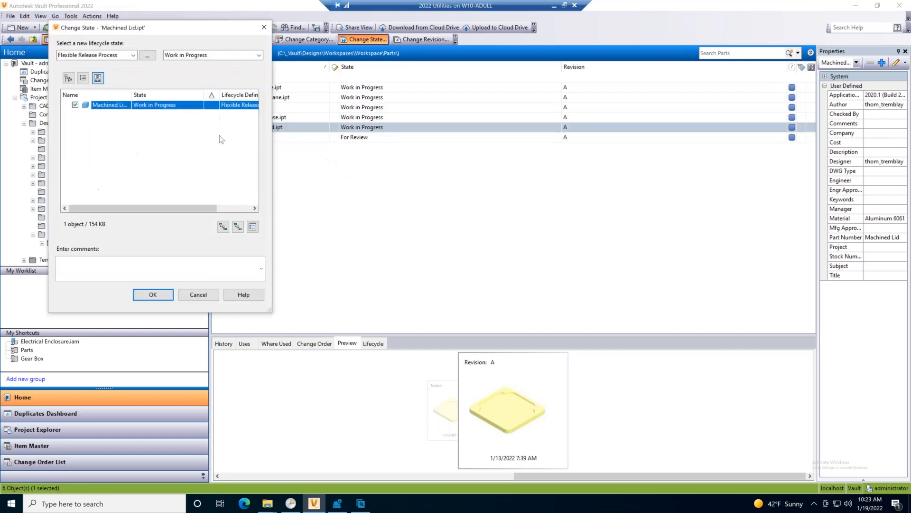
{"action": "left_click", "coordinate": [186, 55]}
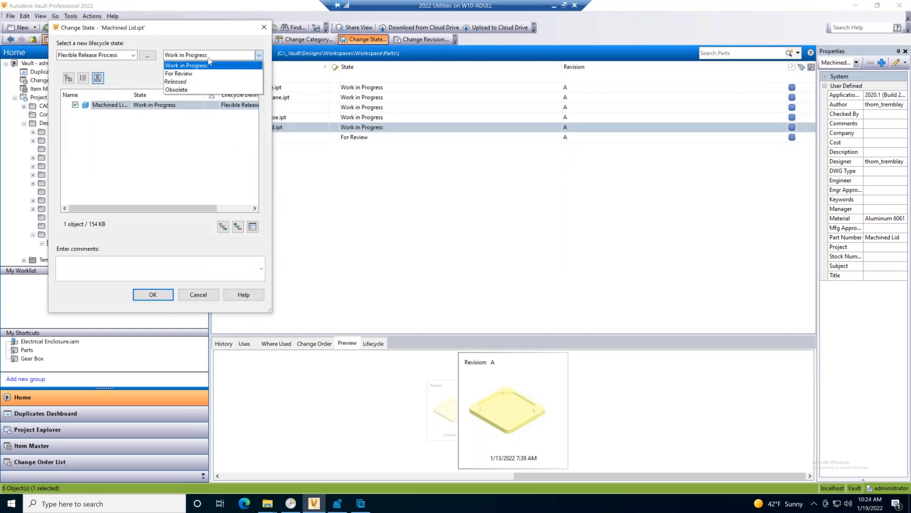
{"action": "left_click", "coordinate": [205, 74]}
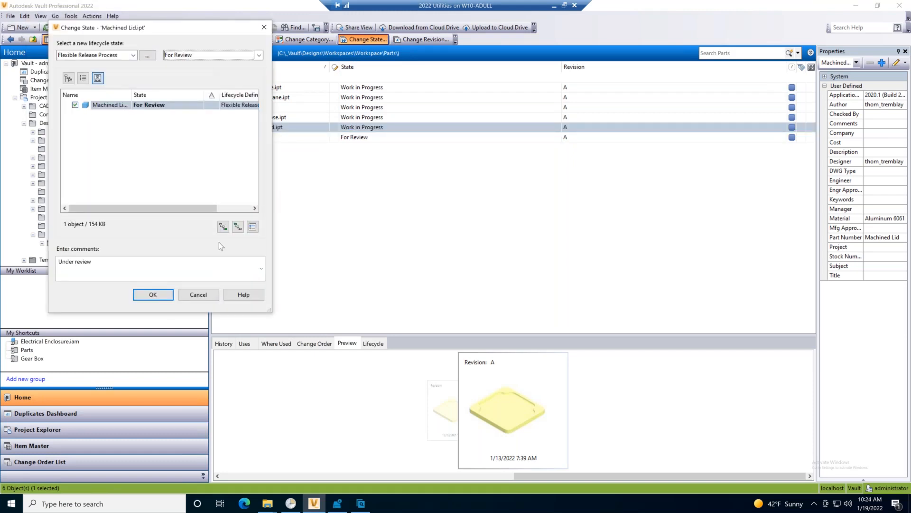
{"action": "left_click", "coordinate": [167, 295]}
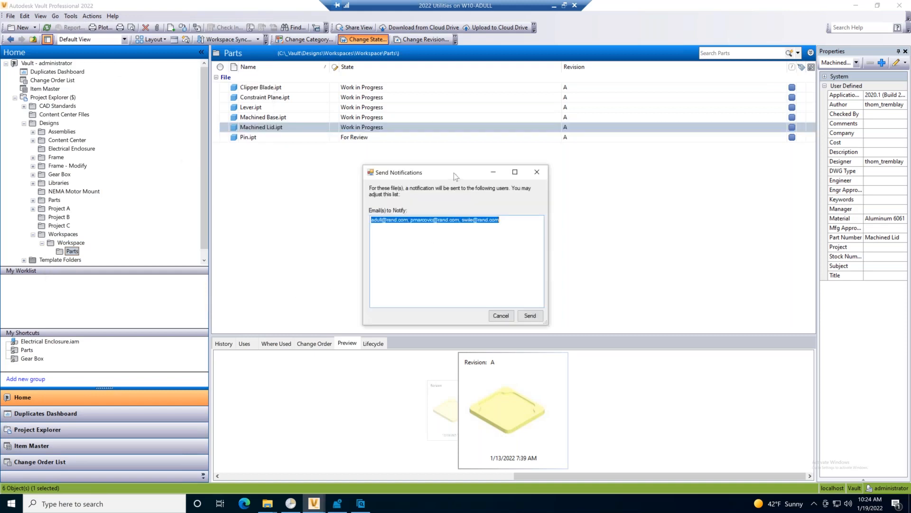
Remove all notification recipients except the first e-mail address, and close the notification window without sending.
{"action": "left_click_drag", "start_coordinate": [454, 173], "coordinate": [435, 194]}
{"action": "left_click", "coordinate": [498, 242]}
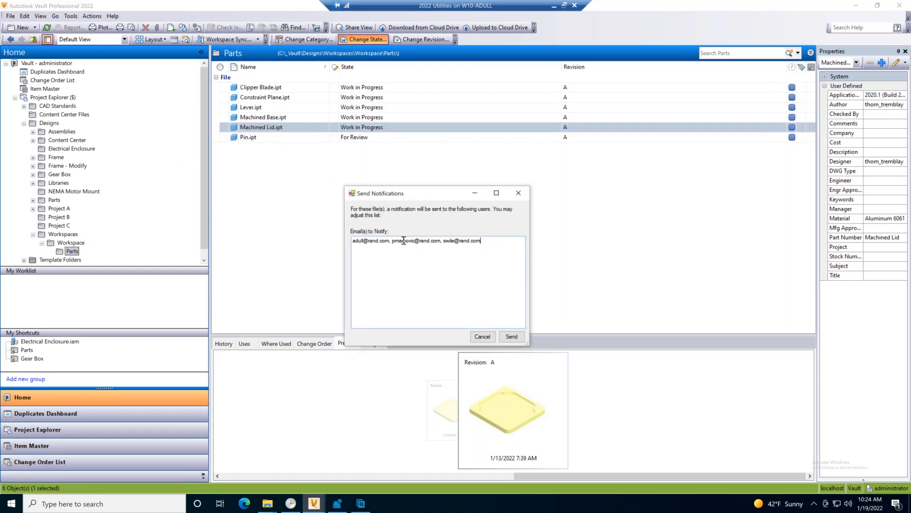
{"action": "left_click_drag", "start_coordinate": [492, 241], "coordinate": [394, 248]}
{"action": "key", "text": "Delete"}
{"action": "left_click_drag", "start_coordinate": [414, 196], "coordinate": [383, 155]}
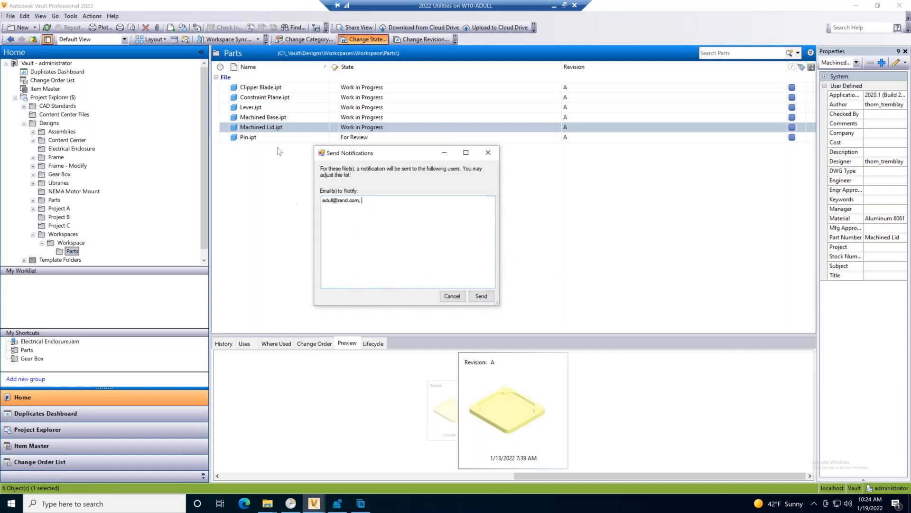
{"action": "left_click", "coordinate": [488, 154]}
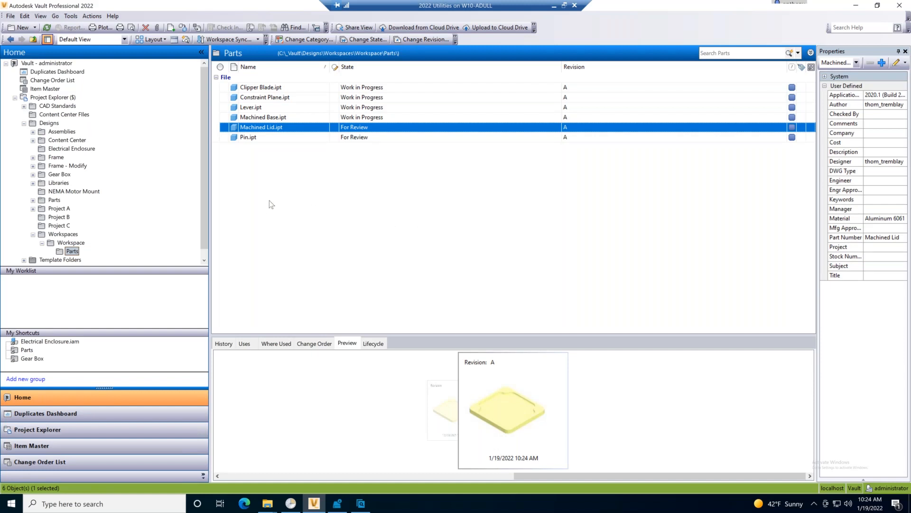
Look through the Design Data and Templates folders under CAD Standards > Inventor.
{"action": "left_click", "coordinate": [72, 107]}
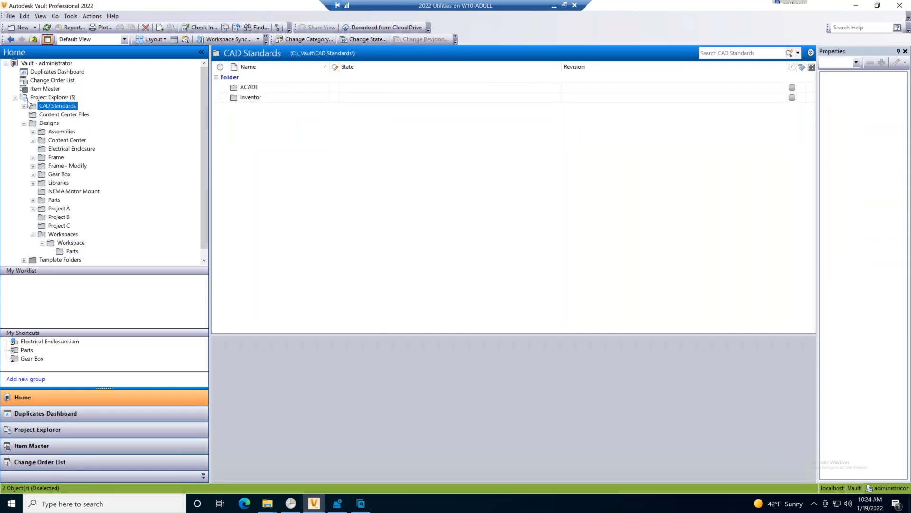
{"action": "left_click", "coordinate": [24, 106]}
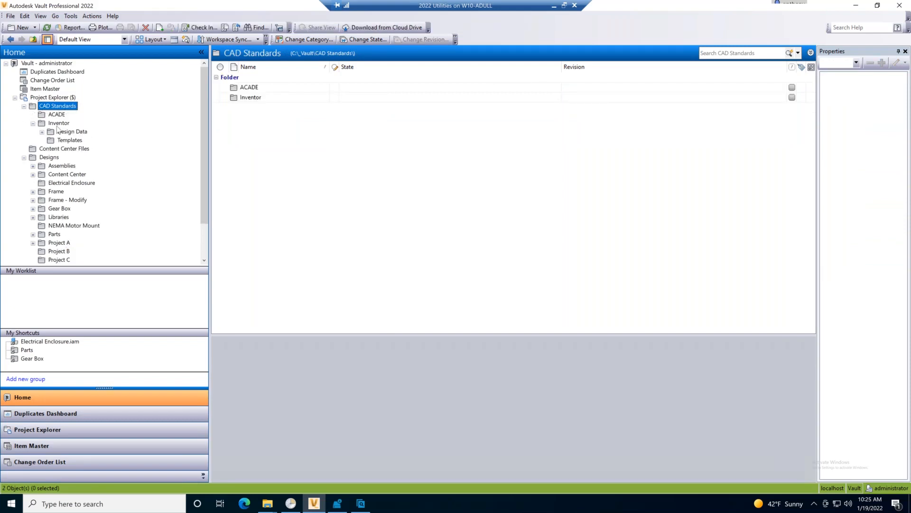
{"action": "left_click", "coordinate": [59, 125]}
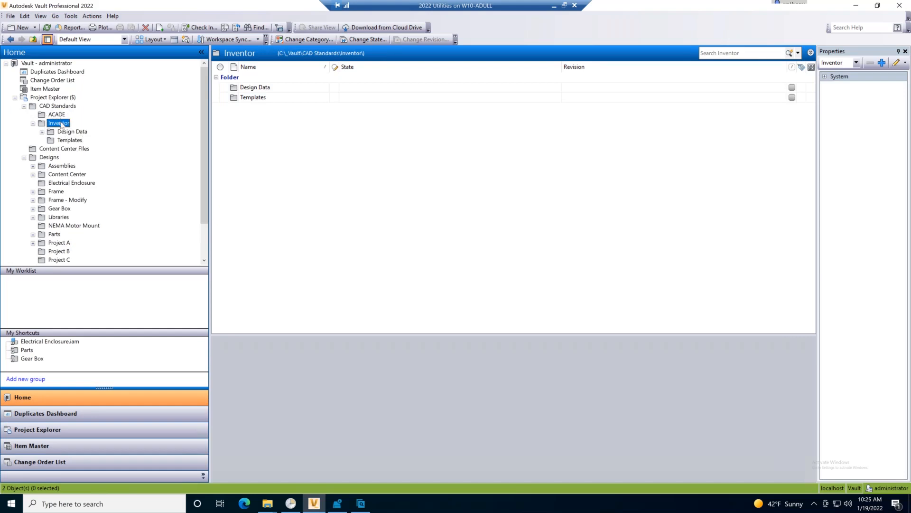
{"action": "left_click", "coordinate": [75, 132]}
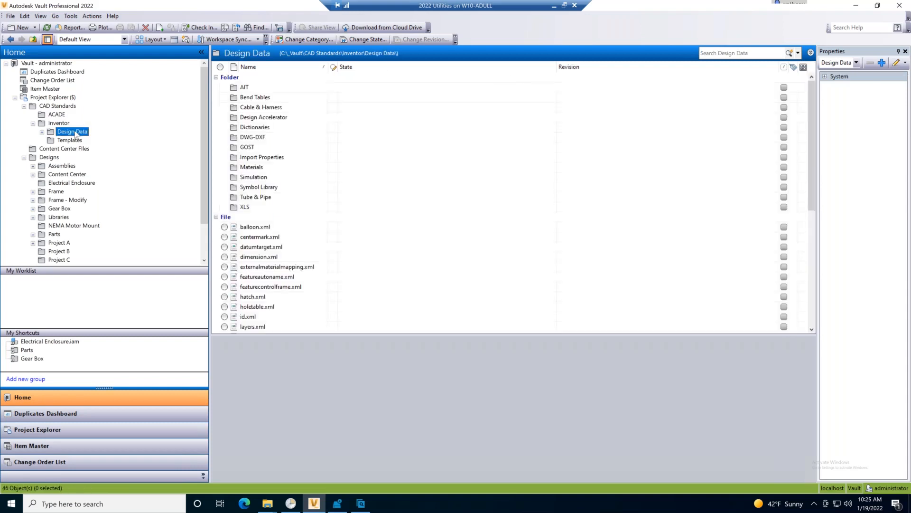
{"action": "left_click", "coordinate": [64, 140]}
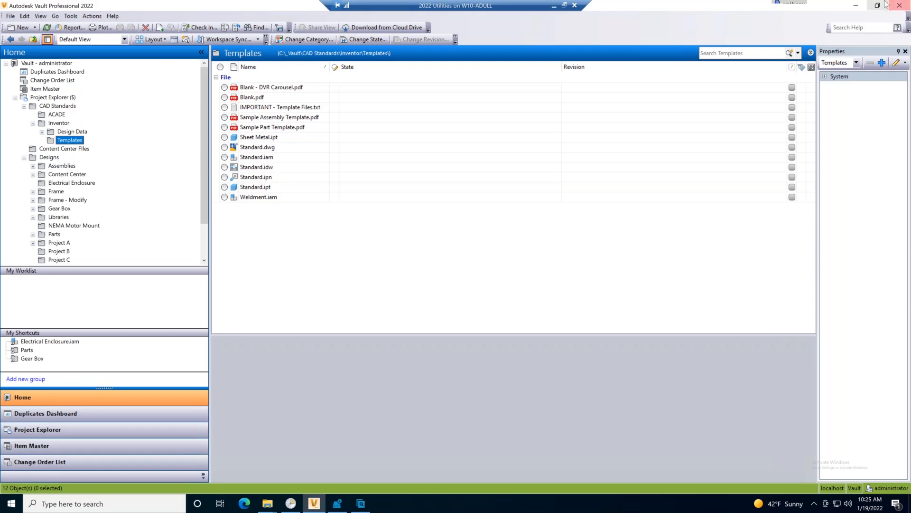
Close Vault and switch to the File Explorer window of the local Templates folder, maximized.
{"action": "left_click", "coordinate": [900, 5]}
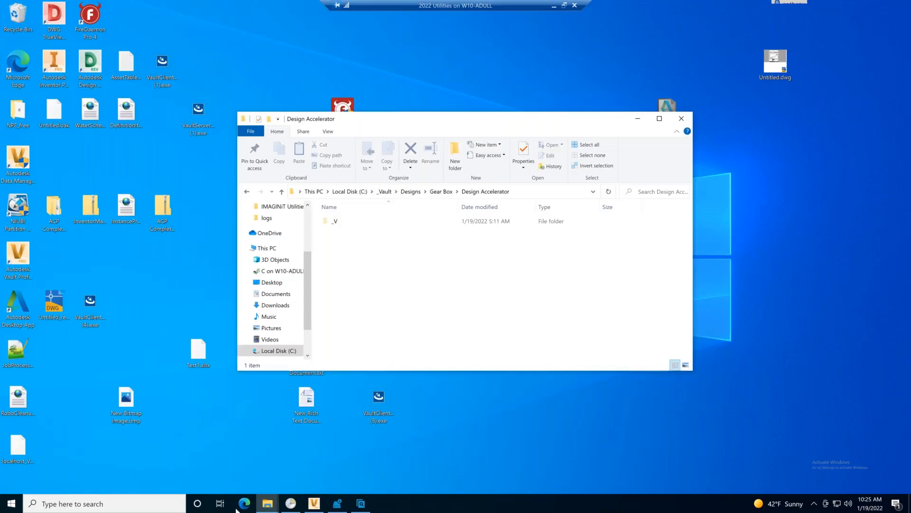
{"action": "mouse_move", "coordinate": [268, 503]}
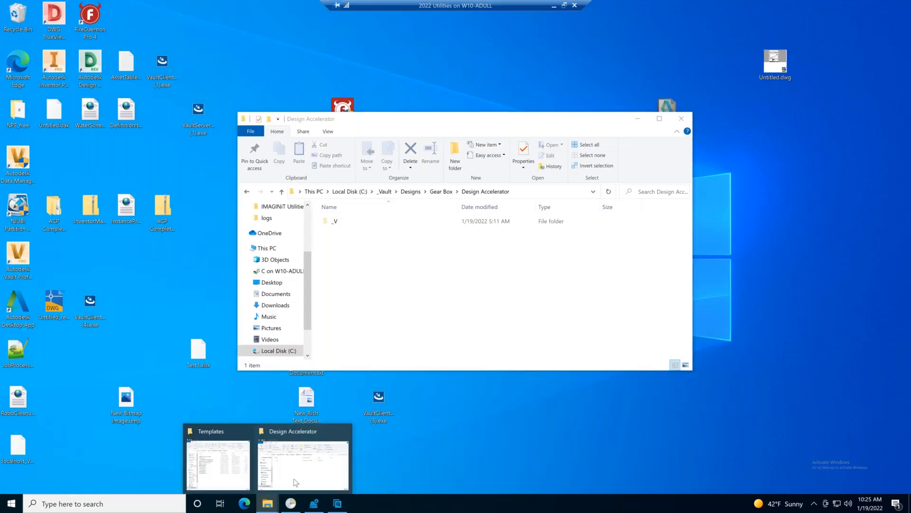
{"action": "left_click", "coordinate": [238, 461]}
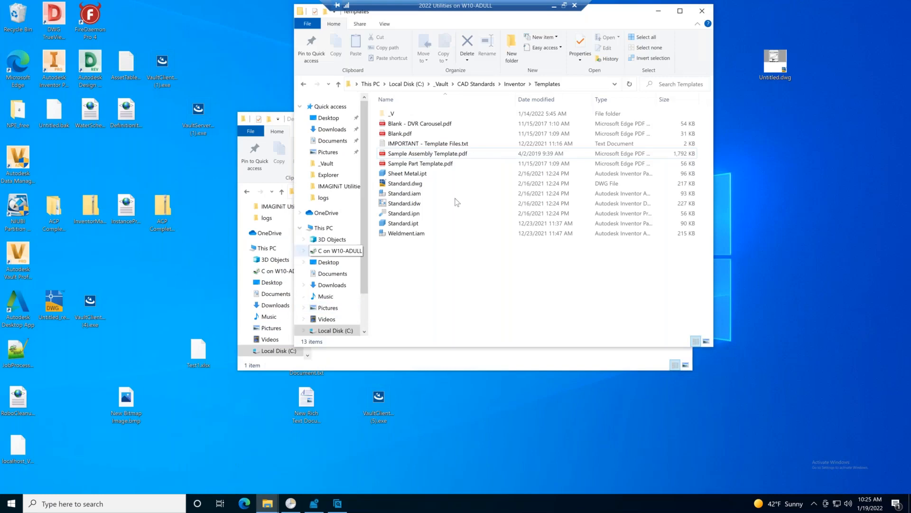
{"action": "left_click", "coordinate": [685, 11]}
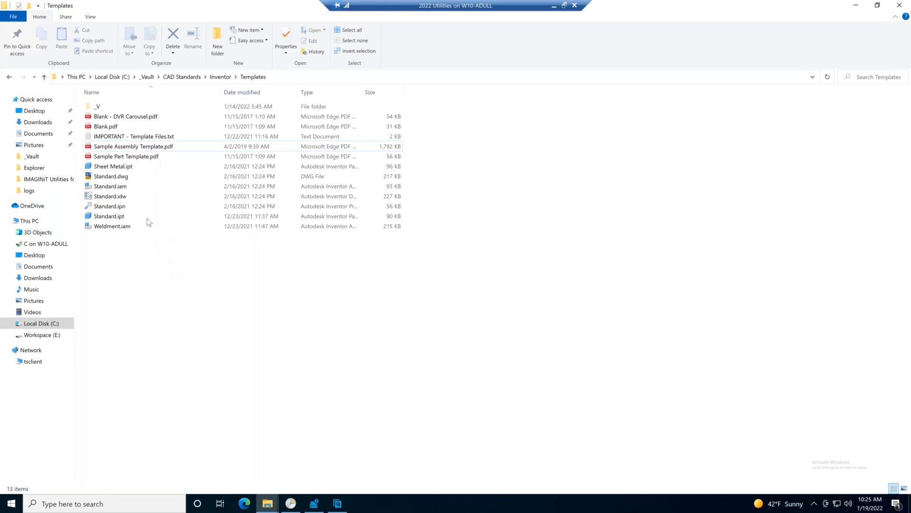
Check the read-only attribute in the file properties of Standard.idw and close them without changes.
{"action": "left_click", "coordinate": [128, 200]}
{"action": "right_click", "coordinate": [127, 200]}
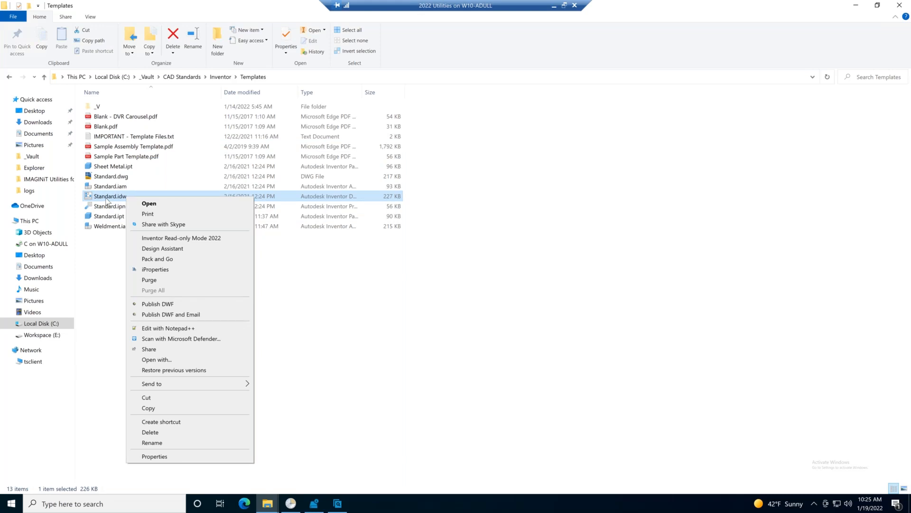
{"action": "left_click", "coordinate": [170, 456]}
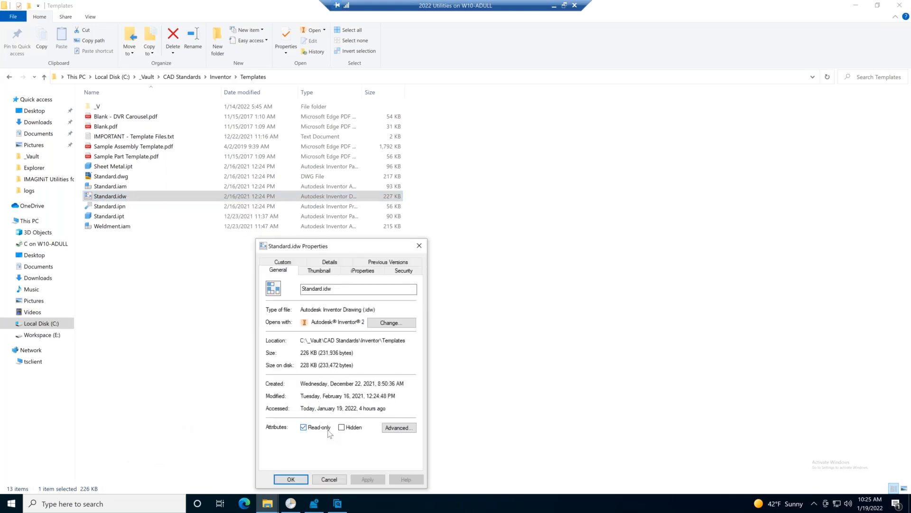
{"action": "left_click", "coordinate": [291, 479]}
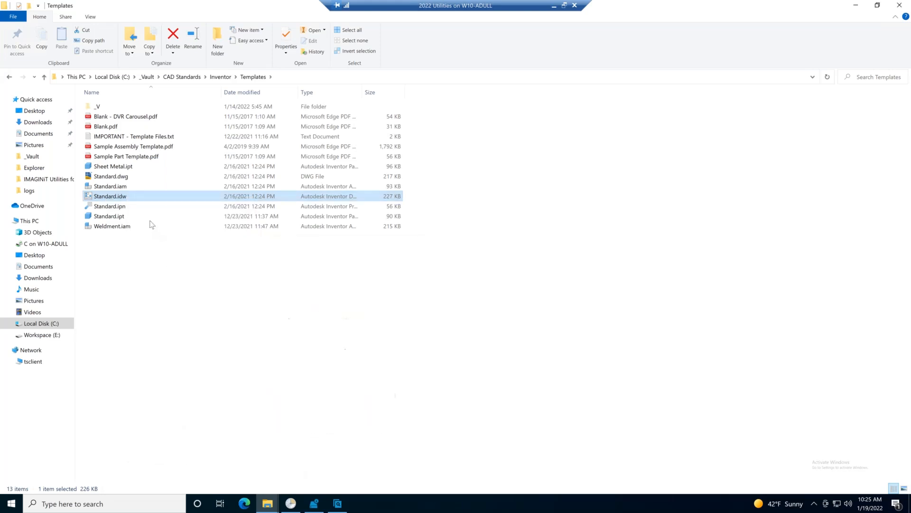
Set the title of Standard.idw to "My Title" in its iProperties summary.
{"action": "right_click", "coordinate": [119, 196]}
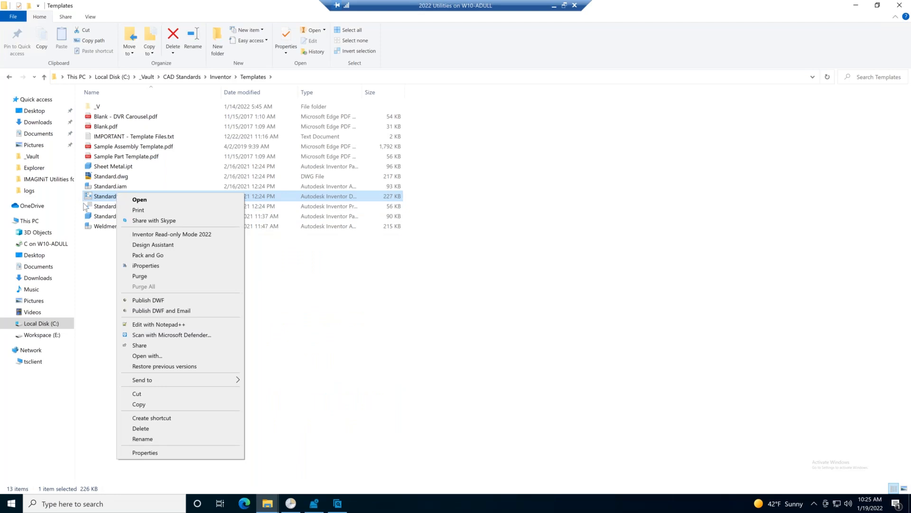
{"action": "left_click", "coordinate": [145, 265]}
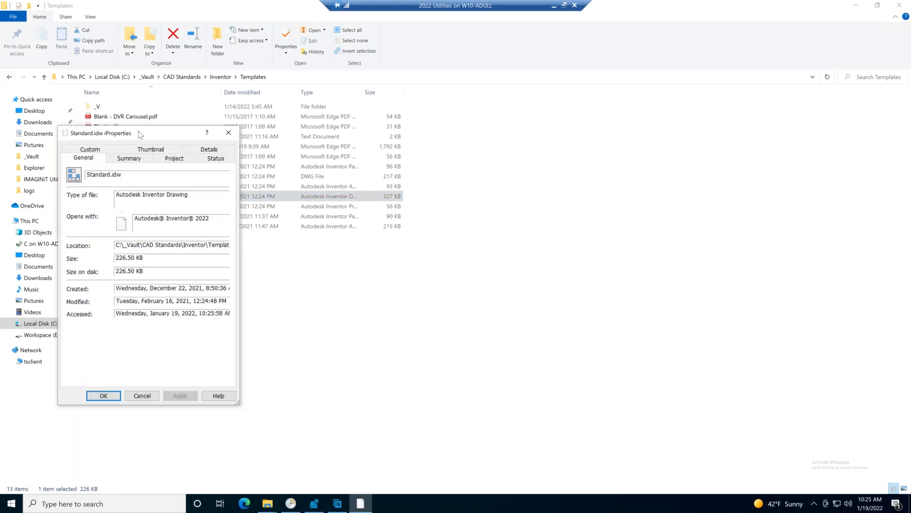
{"action": "left_click_drag", "start_coordinate": [137, 139], "coordinate": [308, 130]}
{"action": "left_click", "coordinate": [300, 149]}
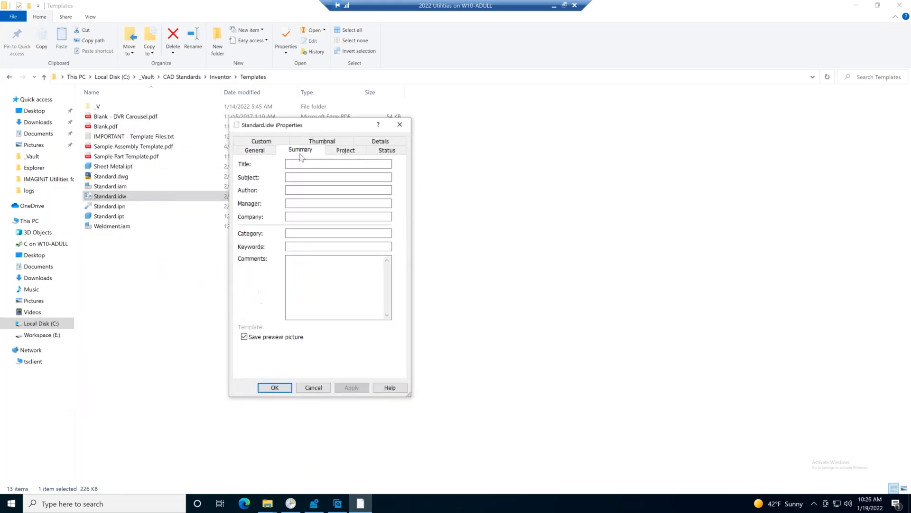
{"action": "left_click", "coordinate": [306, 164]}
{"action": "type", "text": "My Title"}
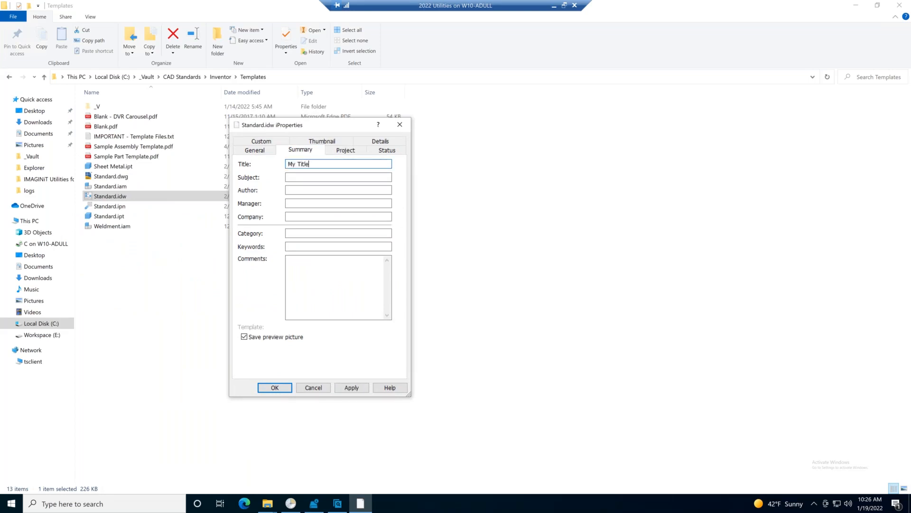
{"action": "left_click", "coordinate": [304, 189]}
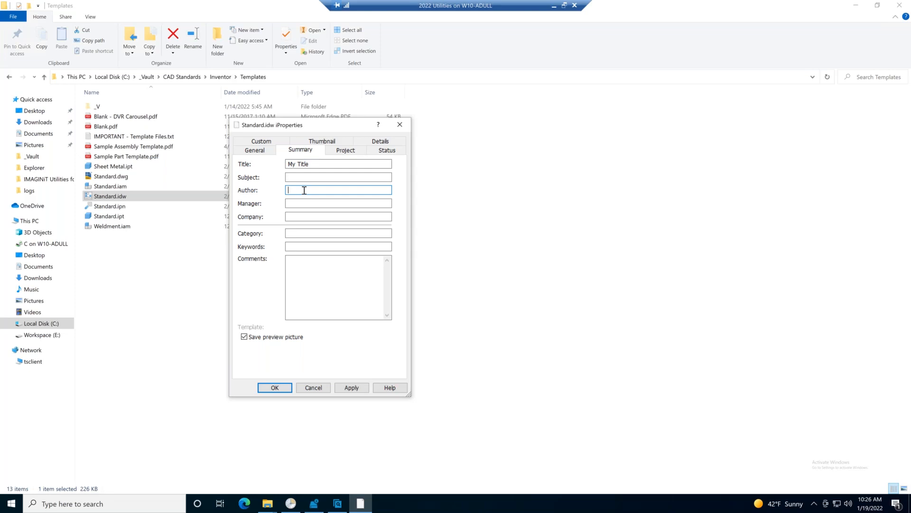
{"action": "key", "text": "Escape"}
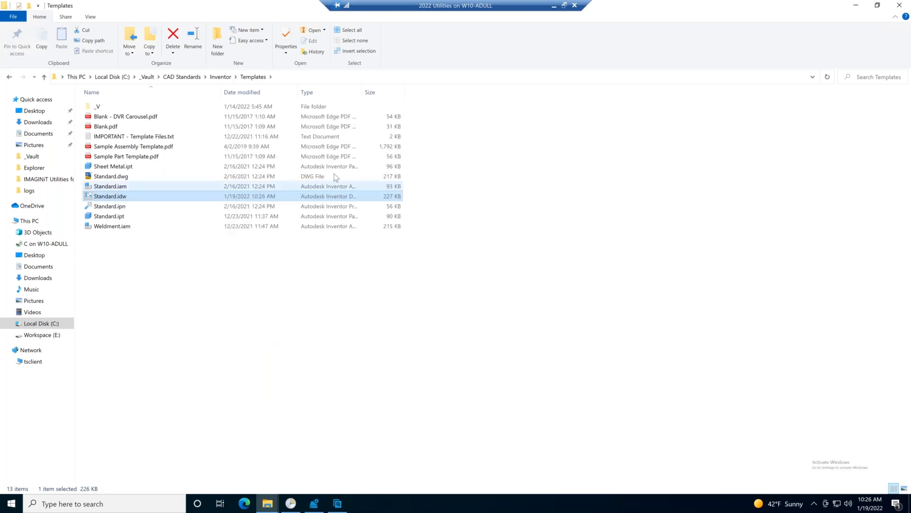
Enter the author's full name in the iProperties summary of Standard.idw, apply it and close the properties.
{"action": "right_click", "coordinate": [148, 190]}
{"action": "right_click", "coordinate": [129, 202]}
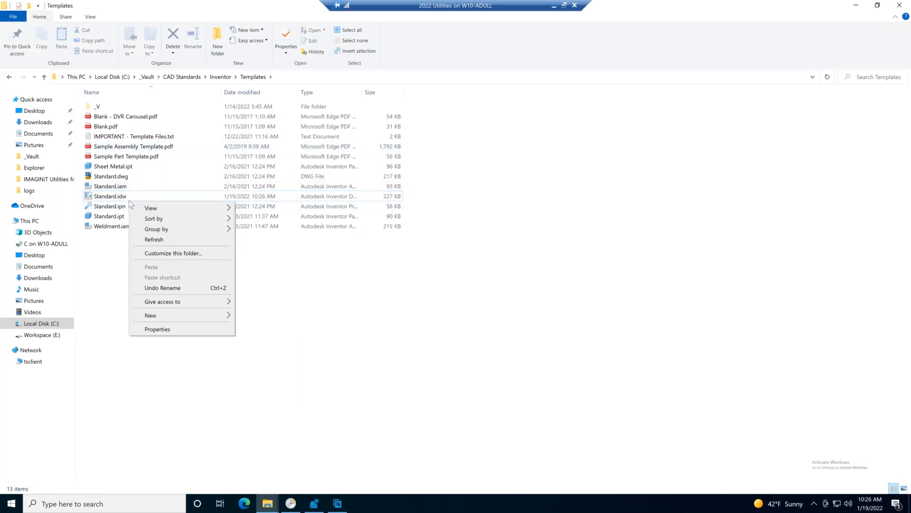
{"action": "left_click", "coordinate": [125, 196]}
{"action": "right_click", "coordinate": [124, 196]}
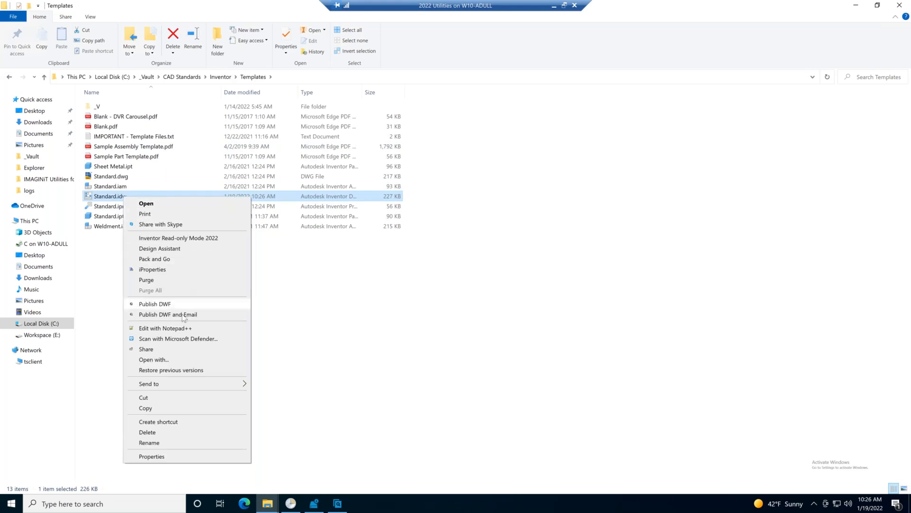
{"action": "left_click", "coordinate": [153, 269]}
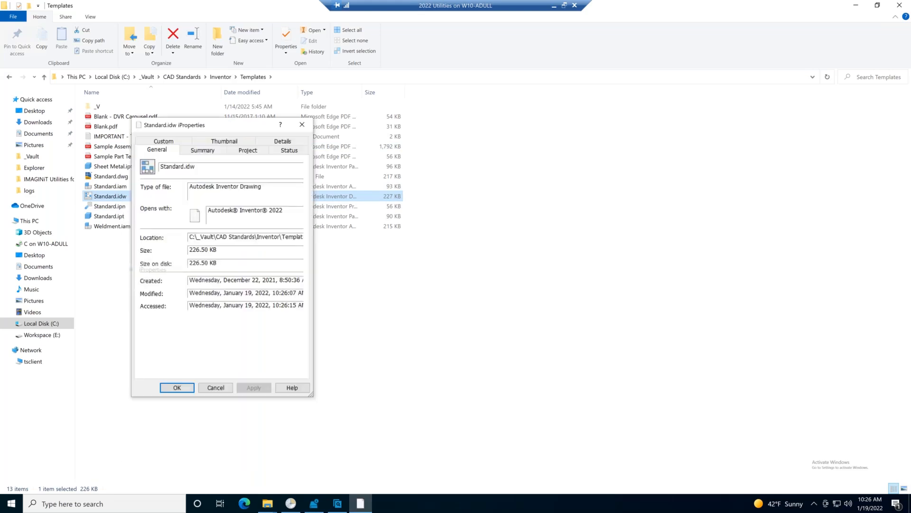
{"action": "left_click", "coordinate": [203, 149]}
{"action": "left_click", "coordinate": [207, 189]}
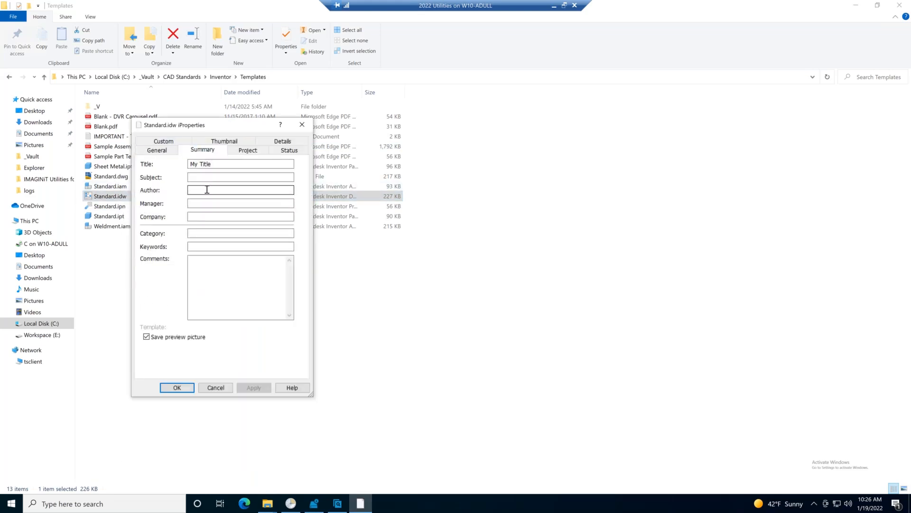
{"action": "type", "text": "Ant"}
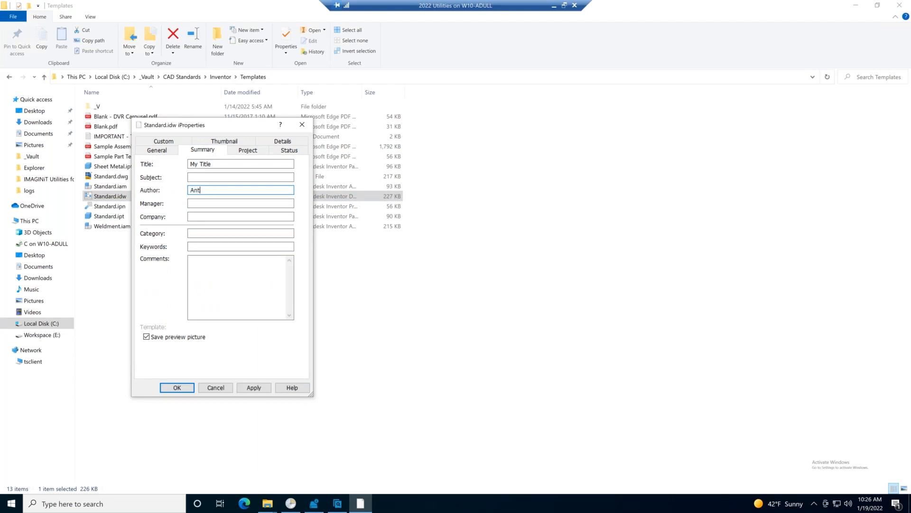
{"action": "type", "text": "hony Dull"}
{"action": "left_click", "coordinate": [263, 388]}
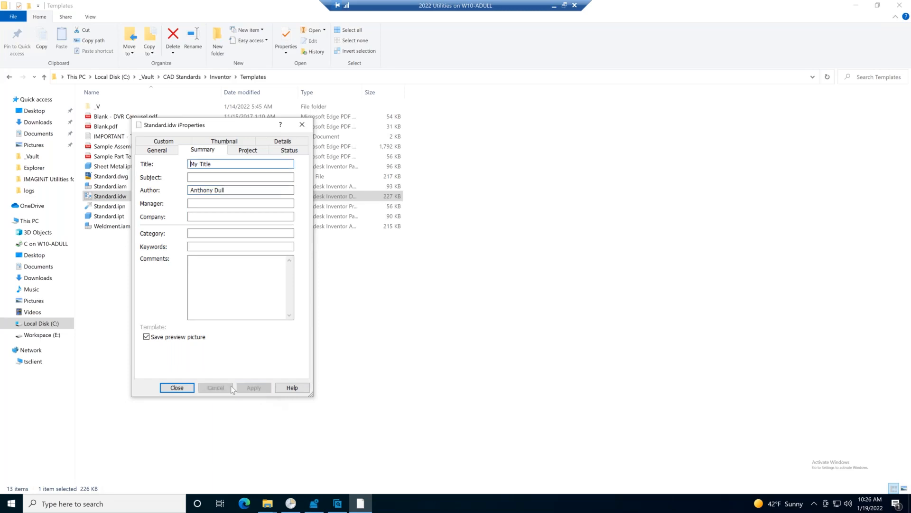
{"action": "left_click", "coordinate": [178, 387]}
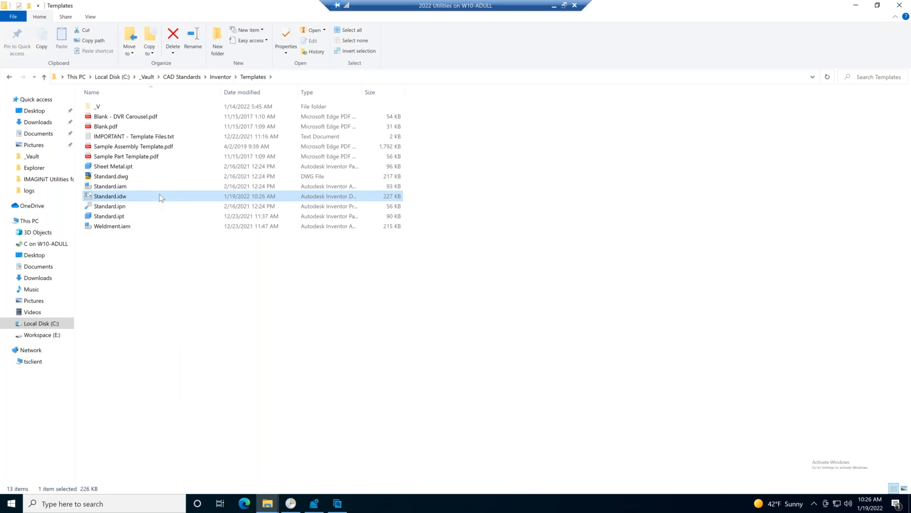
{"action": "mouse_move", "coordinate": [145, 199]}
Minimize the local Templates folder window and start Autodesk Vault Professional from its desktop shortcut.
{"action": "left_click", "coordinate": [10, 504]}
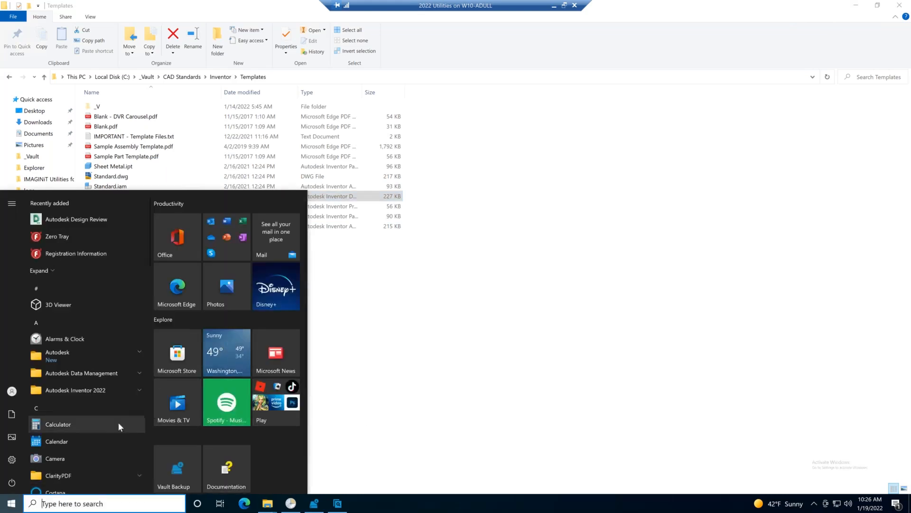
{"action": "left_click", "coordinate": [426, 395]}
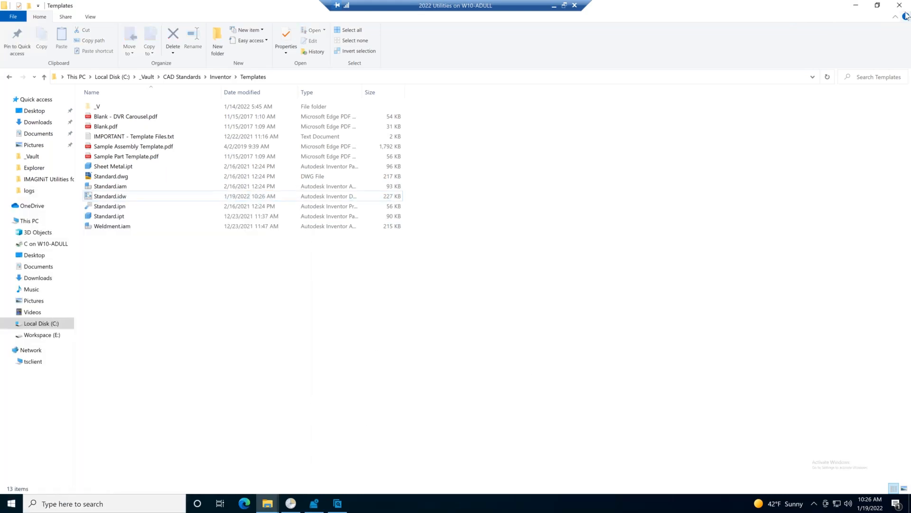
{"action": "left_click", "coordinate": [856, 5]}
{"action": "left_click", "coordinate": [27, 271]}
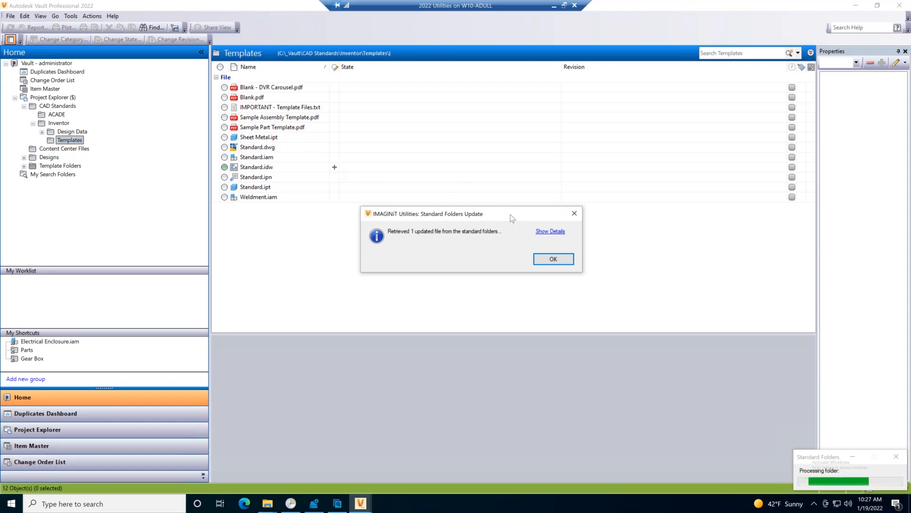
Review the affected files in the details of the Standard Folders Update message and close the message.
{"action": "left_click_drag", "start_coordinate": [511, 214], "coordinate": [498, 161]}
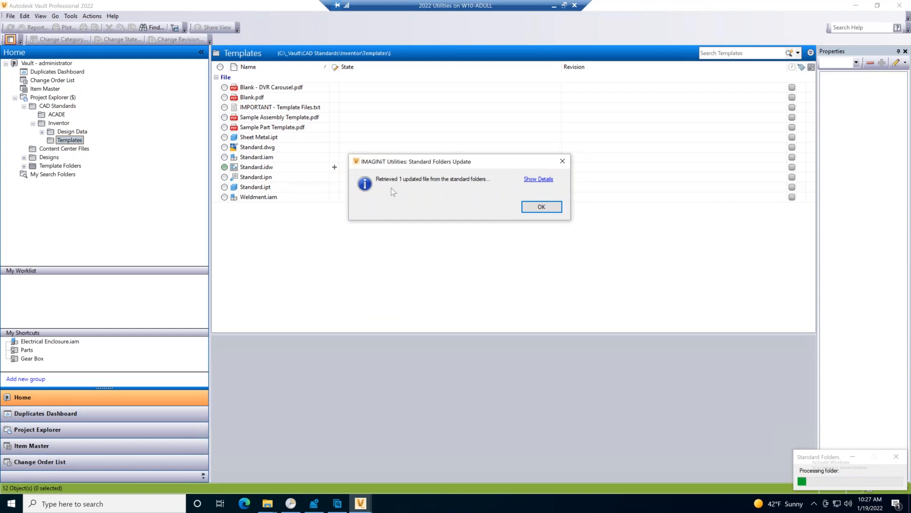
{"action": "left_click", "coordinate": [541, 181]}
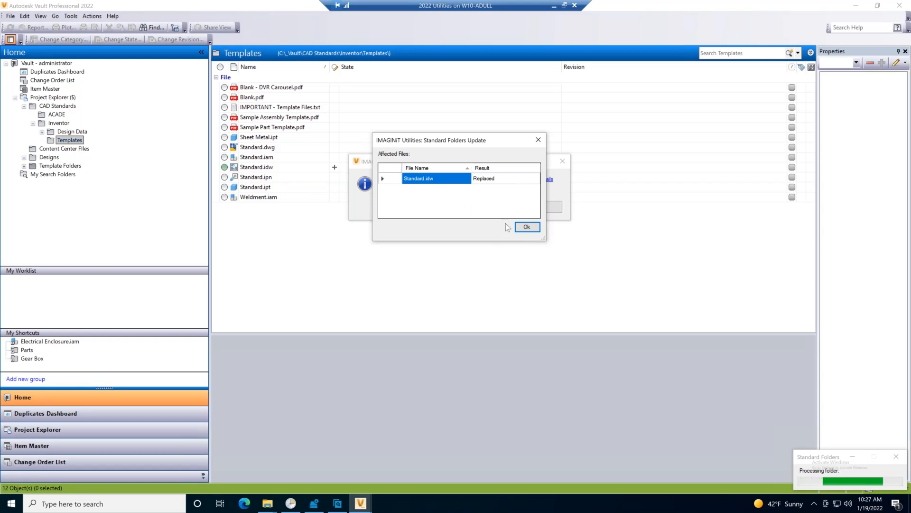
{"action": "left_click", "coordinate": [527, 227]}
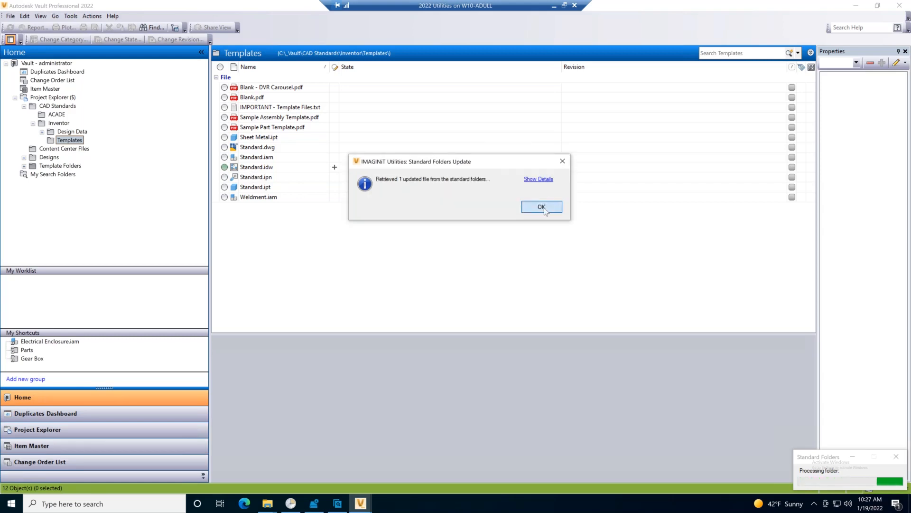
{"action": "left_click", "coordinate": [546, 209]}
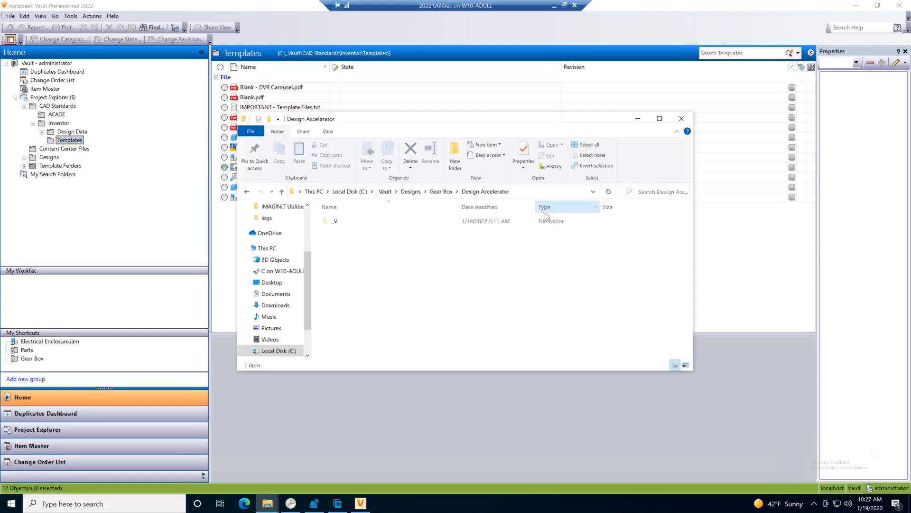
Return to Vault, then check the modified date of Standard.idw in the local Templates folder in File Explorer.
{"action": "left_click", "coordinate": [140, 221]}
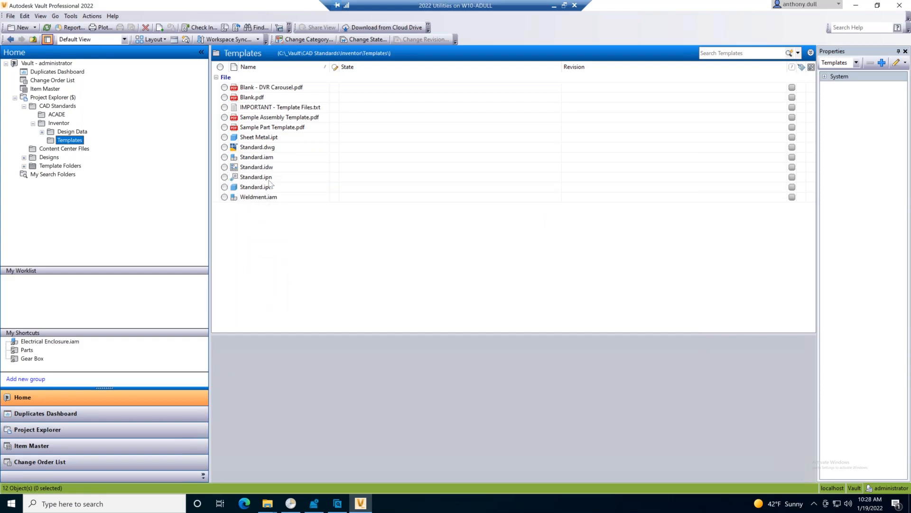
{"action": "left_click", "coordinate": [268, 503]}
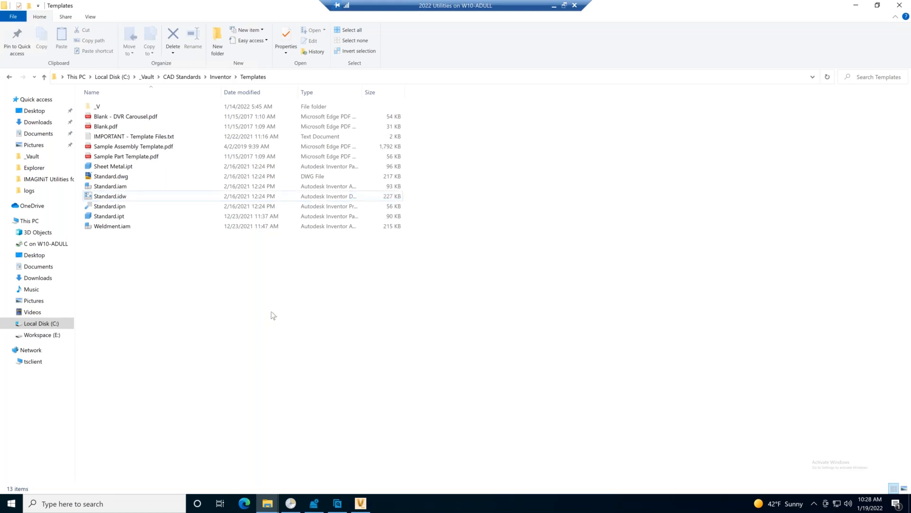
{"action": "left_click", "coordinate": [856, 5]}
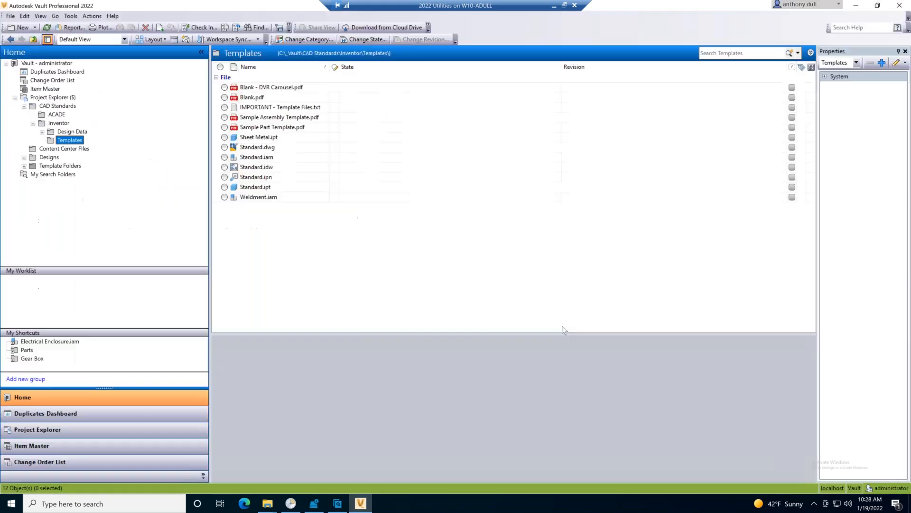
Review the Standard Folders admin options of the $/CAD Standards folder in IMAGINiT Utilities and cancel without changes.
{"action": "left_click", "coordinate": [71, 16]}
{"action": "mouse_move", "coordinate": [83, 38]}
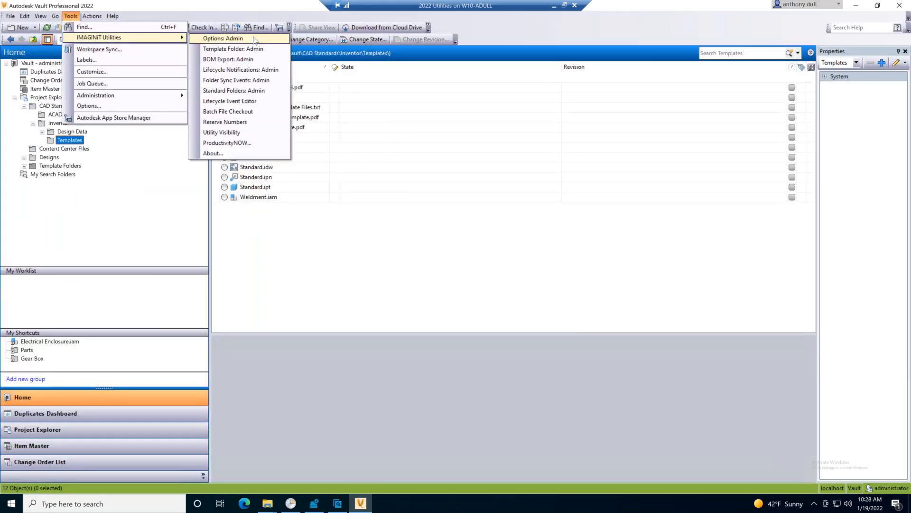
{"action": "left_click", "coordinate": [240, 90]}
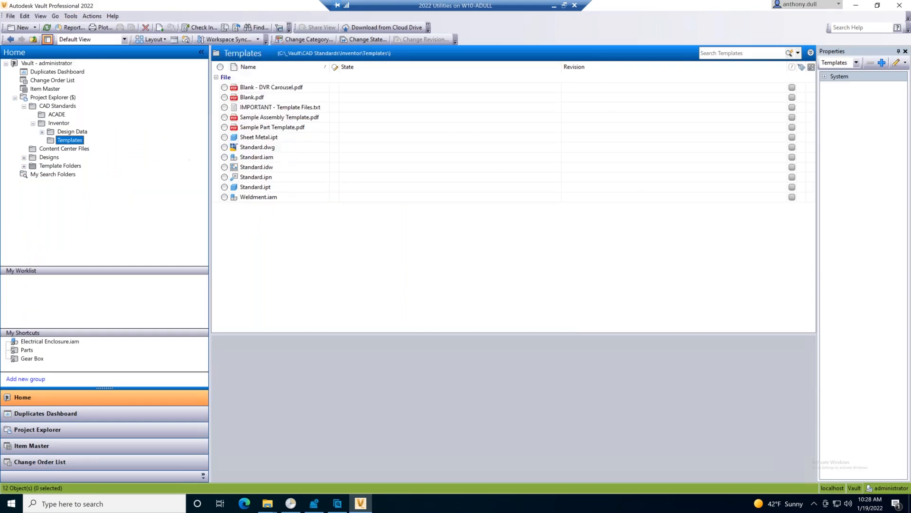
{"action": "left_click", "coordinate": [315, 213]}
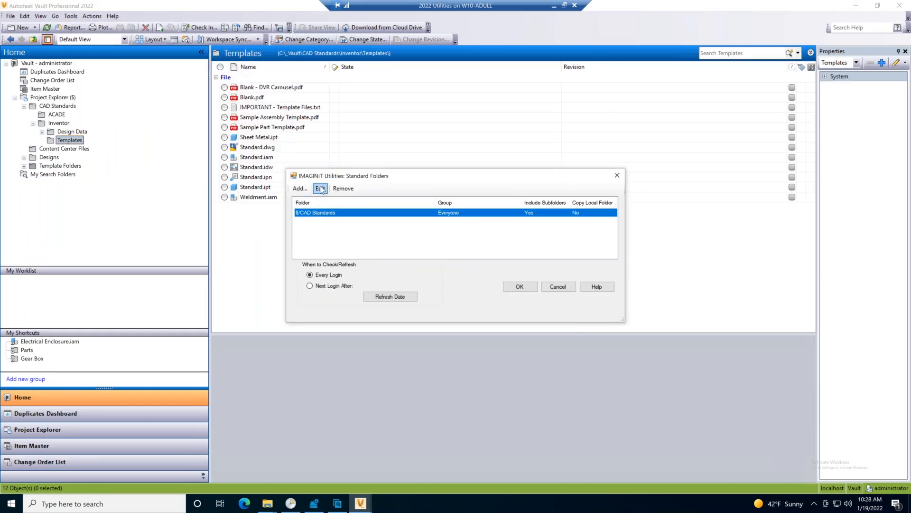
{"action": "left_click", "coordinate": [320, 188]}
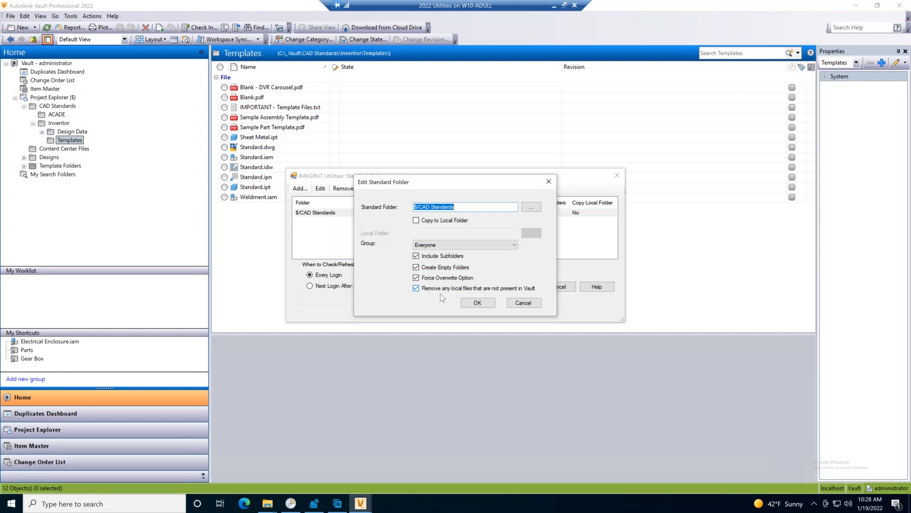
{"action": "left_click", "coordinate": [526, 303]}
{"action": "left_click", "coordinate": [311, 212]}
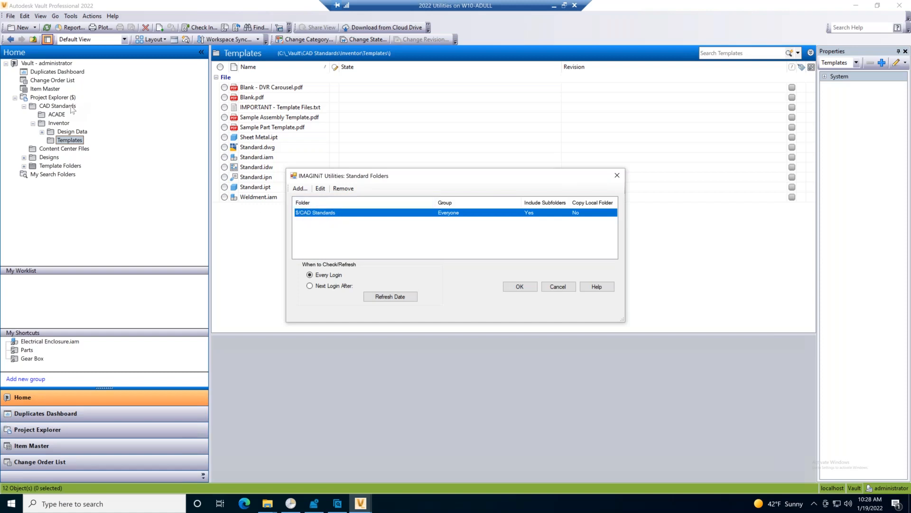
{"action": "left_click", "coordinate": [558, 287]}
Close Vault, duplicate Standard.idw in the local Templates folder and rename the copy with the presenter's first name in possessive form.
{"action": "left_click", "coordinate": [900, 6]}
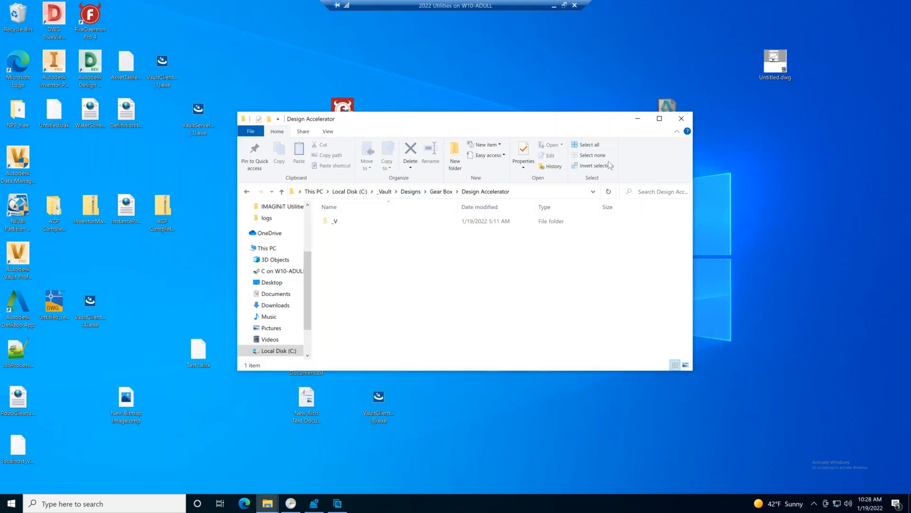
{"action": "left_click", "coordinate": [273, 498]}
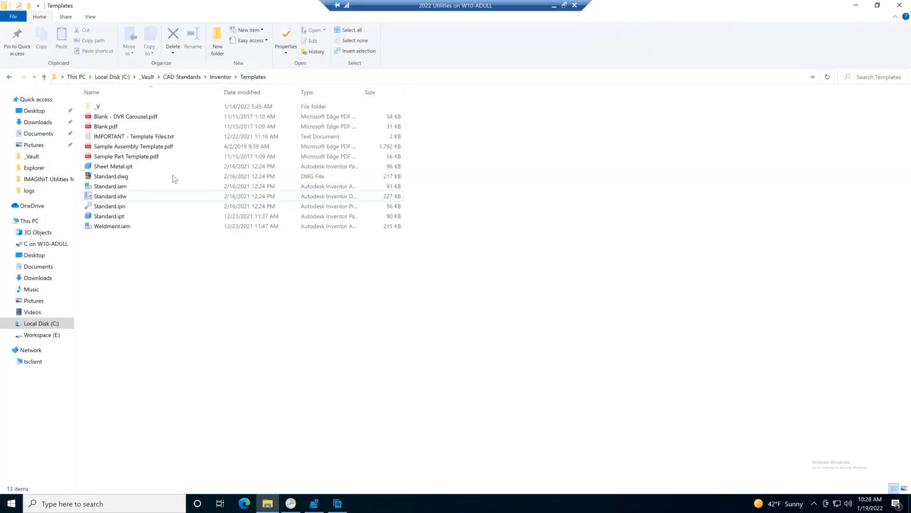
{"action": "right_click", "coordinate": [122, 199]}
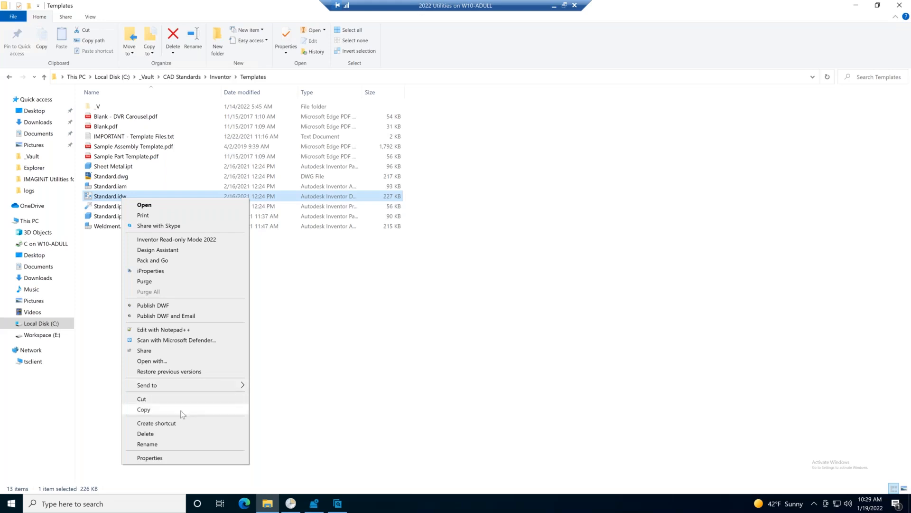
{"action": "left_click", "coordinate": [144, 409]}
{"action": "right_click", "coordinate": [145, 276]}
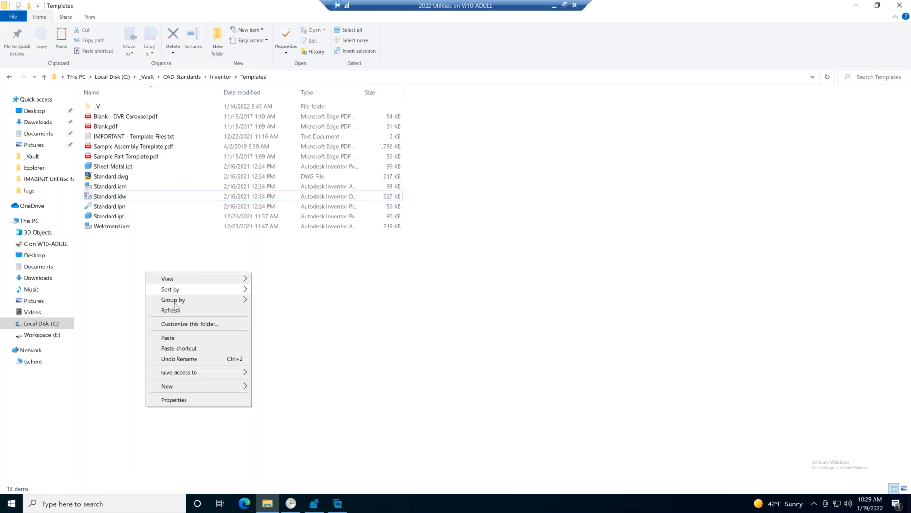
{"action": "left_click", "coordinate": [178, 337]}
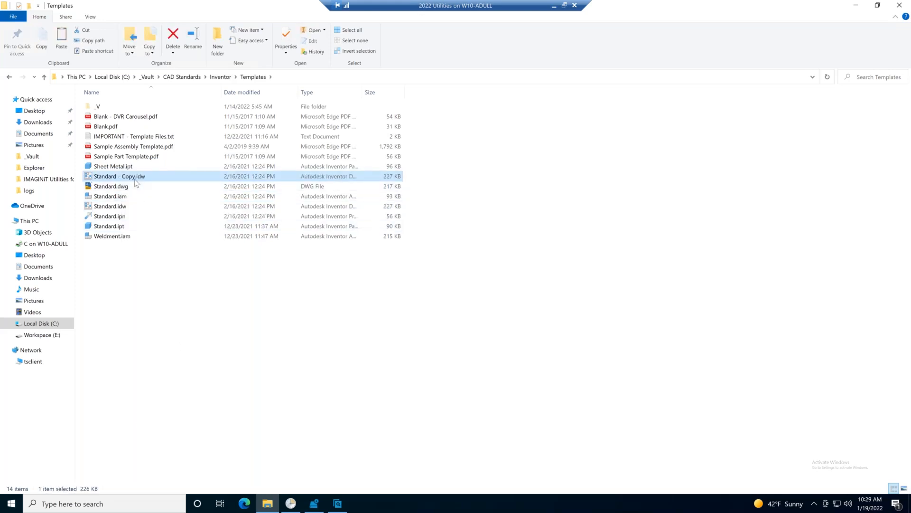
{"action": "left_click", "coordinate": [136, 179]}
{"action": "type", "text": "Anthonys"}
{"action": "left_click", "coordinate": [202, 273]}
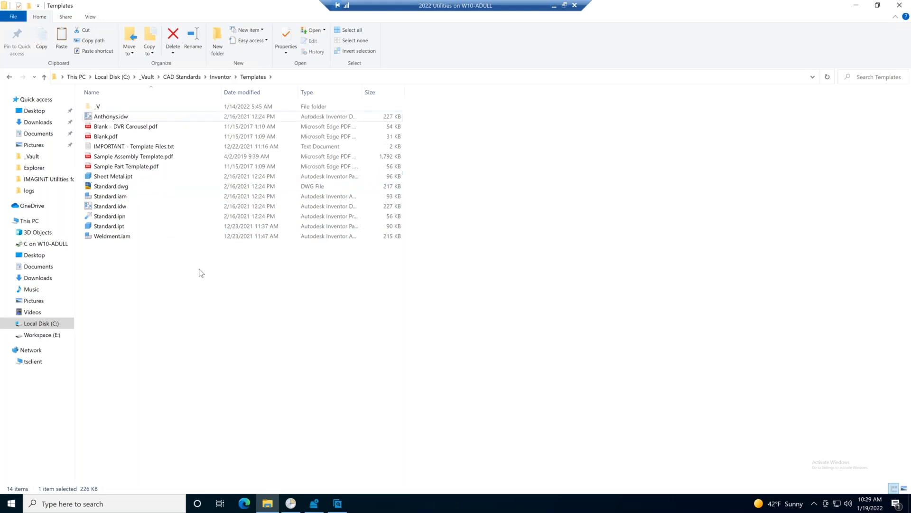
Duplicate Standard.iam in the local Templates folder and rename the copy with the presenter's first name.
{"action": "right_click", "coordinate": [118, 199]}
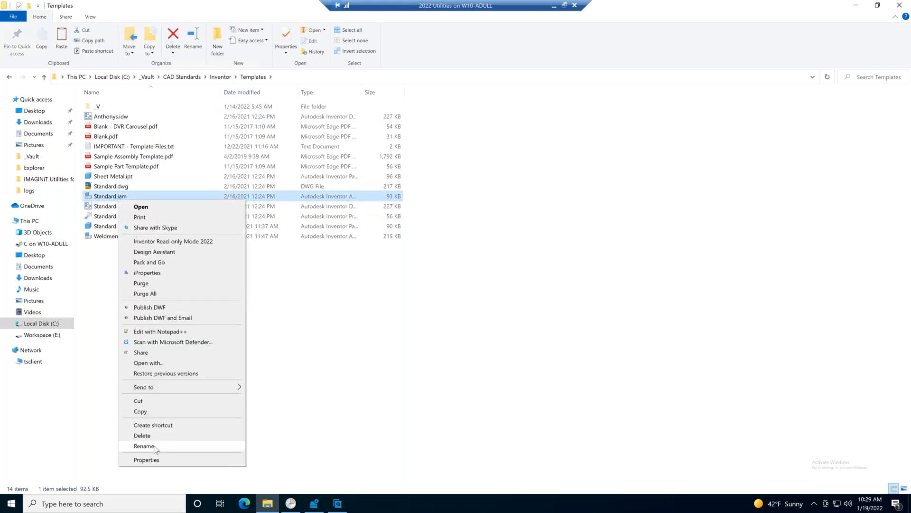
{"action": "left_click", "coordinate": [151, 411]}
{"action": "key", "text": "ctrl+v"}
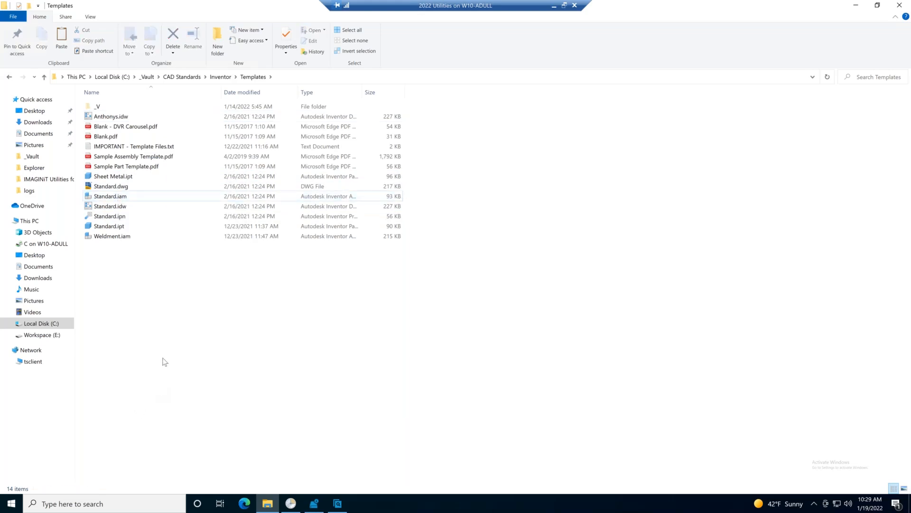
{"action": "left_click", "coordinate": [121, 187]}
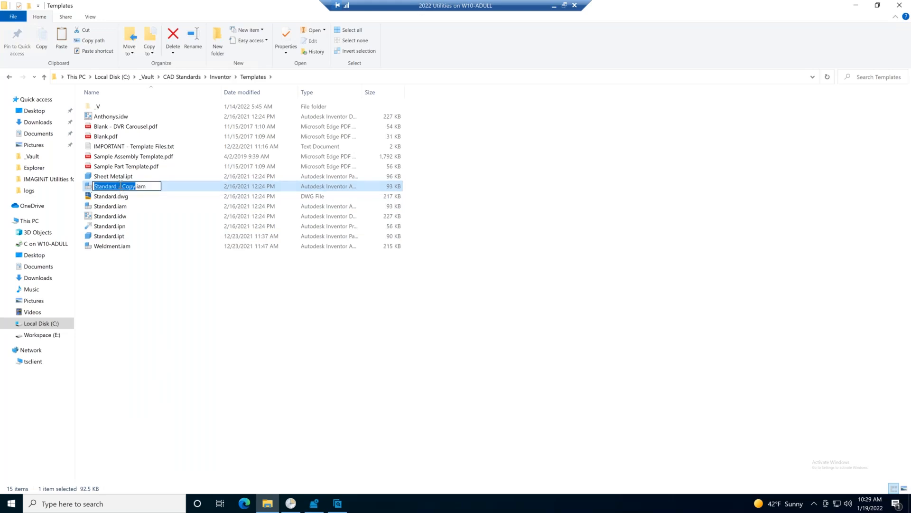
{"action": "type", "text": "Anthony"}
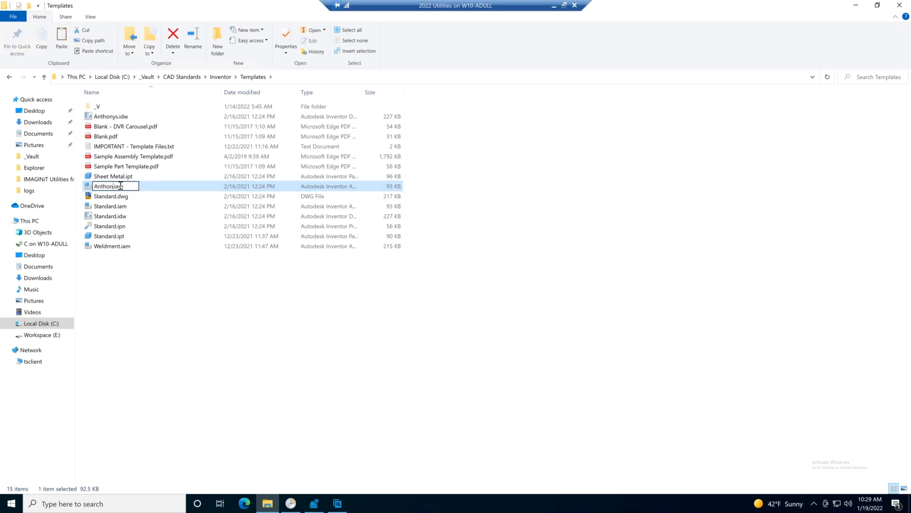
{"action": "key", "text": "Return"}
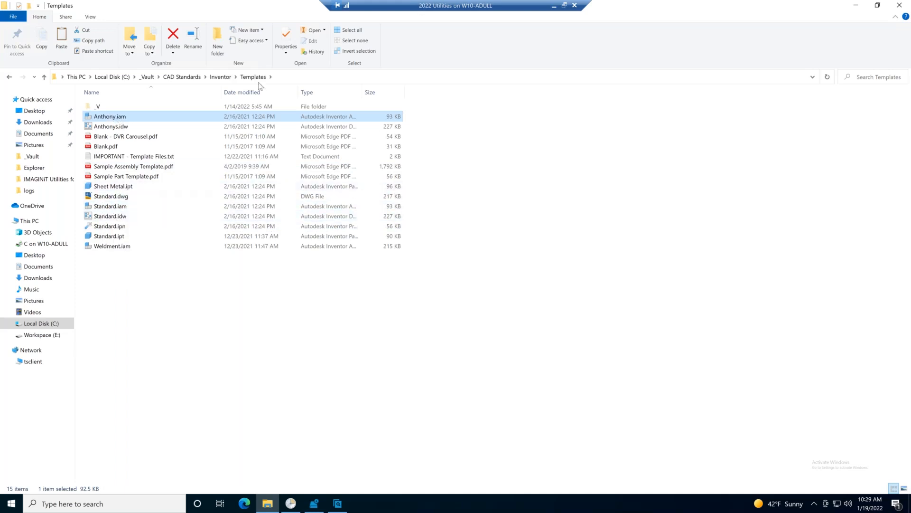
{"action": "left_click", "coordinate": [223, 437]}
Restart Vault to check the file list of the local Templates folder, and expand the Design Data folder in Vault.
{"action": "left_click", "coordinate": [856, 5]}
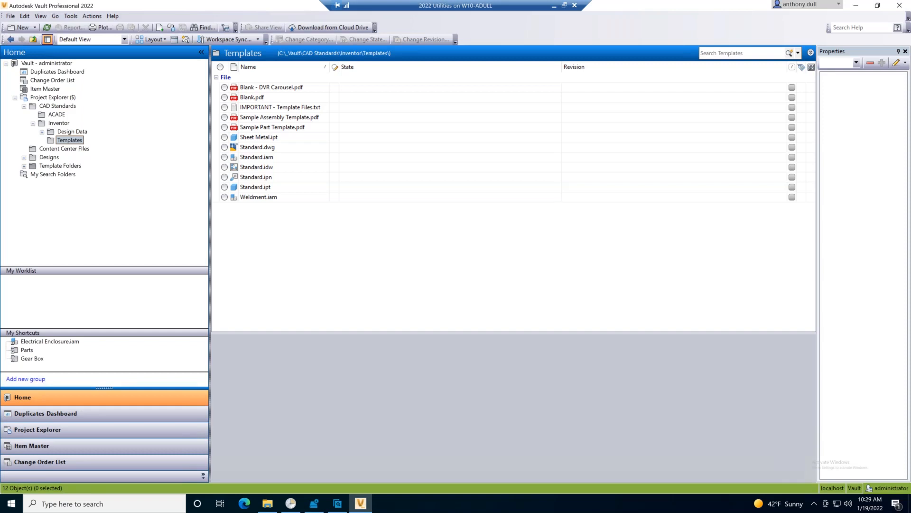
{"action": "left_click", "coordinate": [267, 503]}
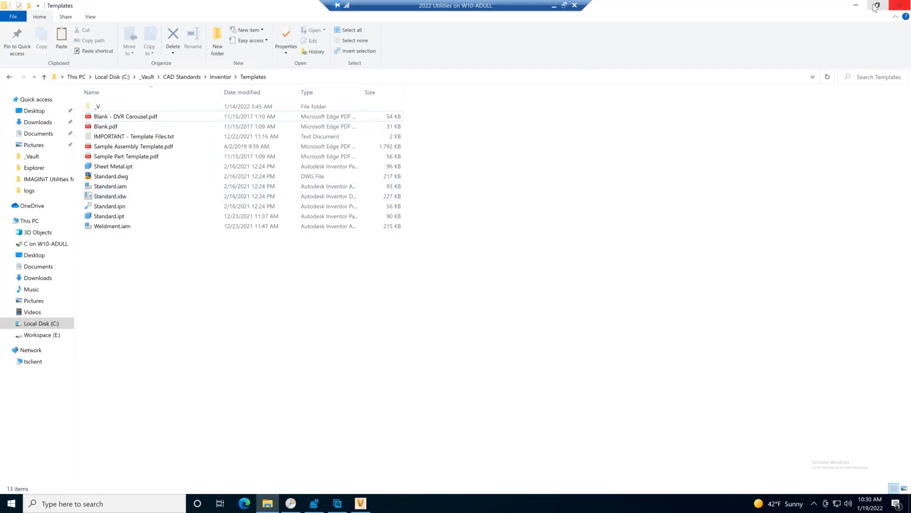
{"action": "left_click", "coordinate": [856, 8]}
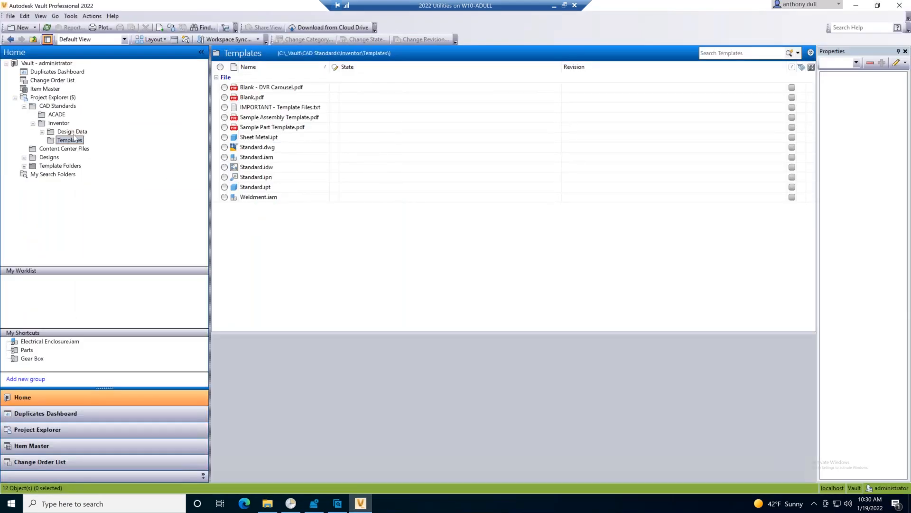
{"action": "left_click", "coordinate": [42, 132]}
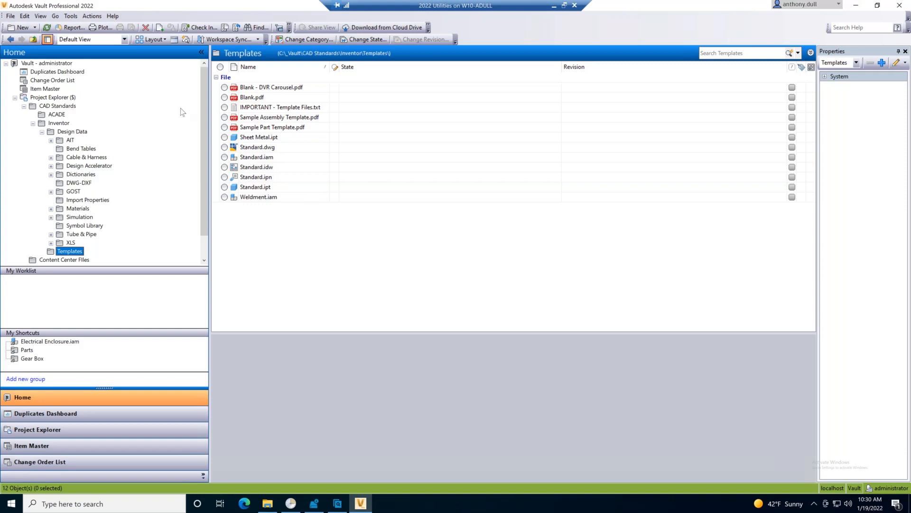
Leave the remote session for PowerPoint, start the slide show at the 2022 Client Updates slide and advance to the Pricing slide.
{"action": "left_click", "coordinate": [855, 6]}
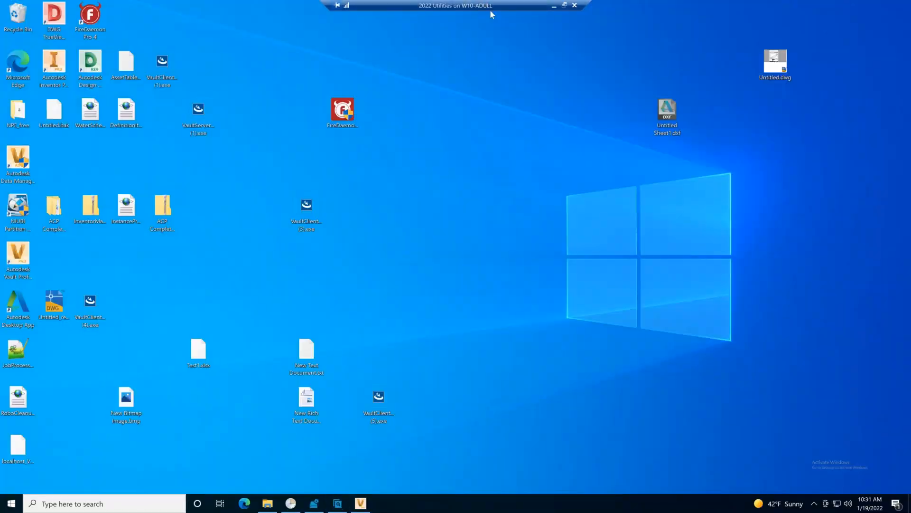
{"action": "left_click", "coordinate": [554, 6]}
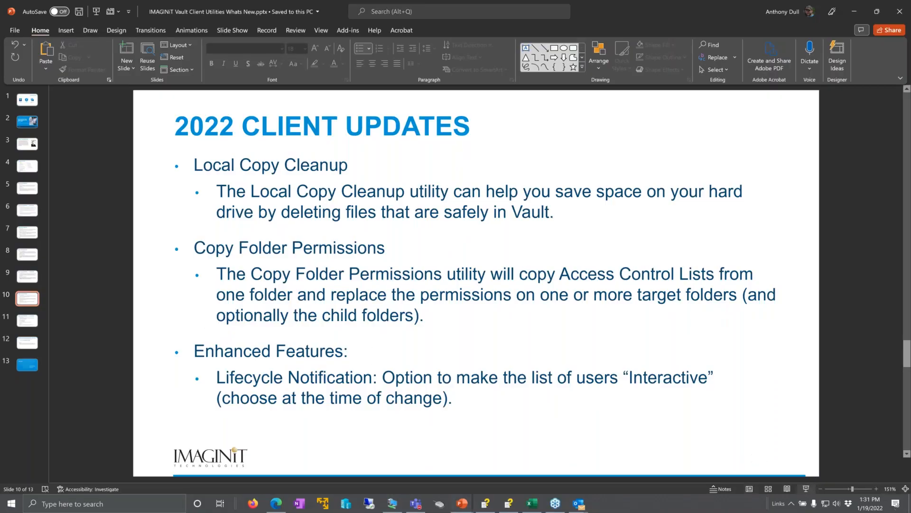
{"action": "left_click", "coordinate": [806, 489]}
{"action": "left_click", "coordinate": [442, 290]}
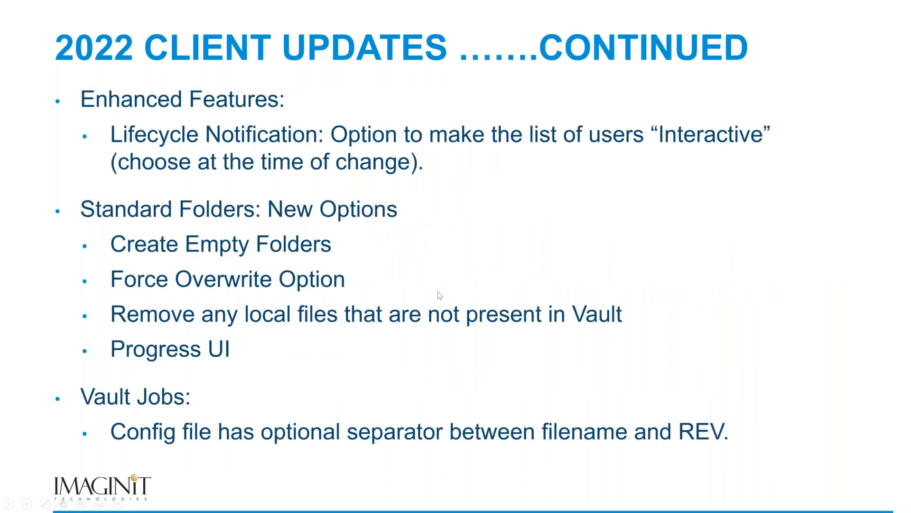
{"action": "left_click", "coordinate": [331, 340]}
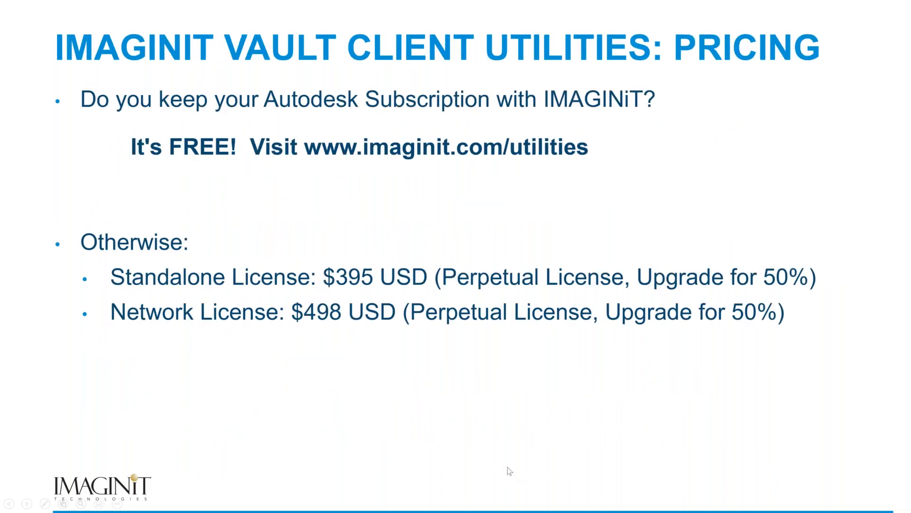
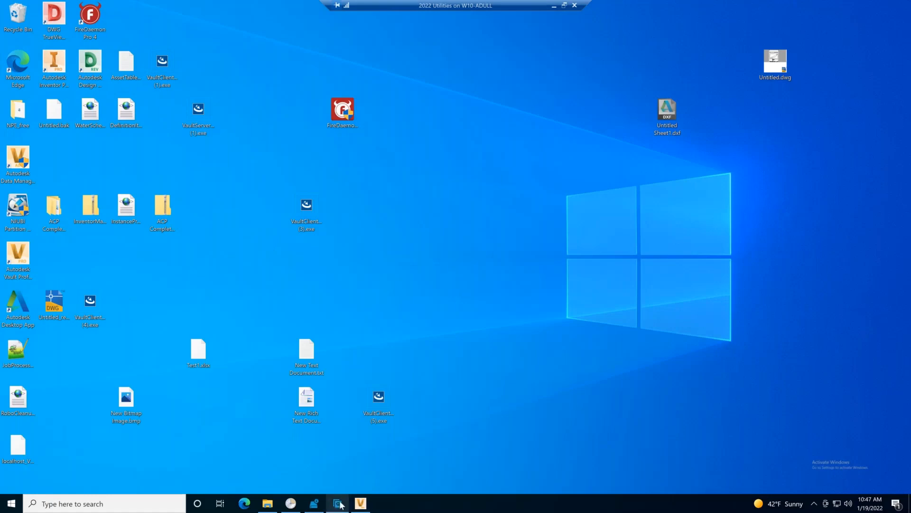
Bring up the Vault Backup window and keep only the last 1 backup, with previous backups cleaned out in advance.
{"action": "mouse_move", "coordinate": [315, 504]}
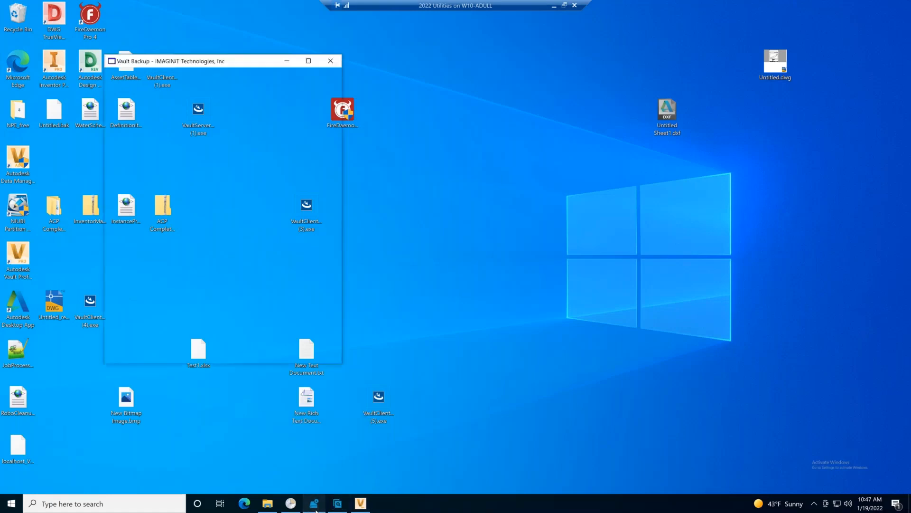
{"action": "left_click", "coordinate": [314, 460]}
{"action": "left_click_drag", "start_coordinate": [264, 100], "coordinate": [484, 70]}
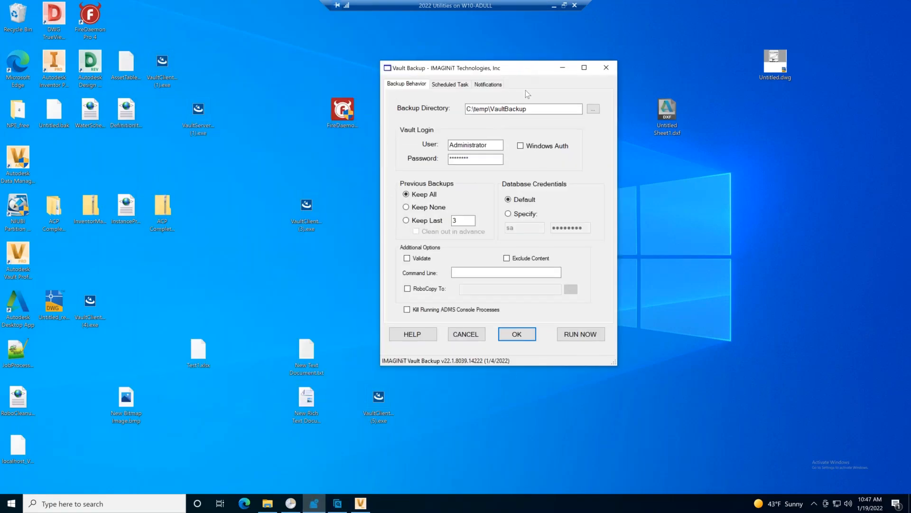
{"action": "left_click", "coordinate": [426, 221]}
{"action": "key", "text": "Tab"}
{"action": "type", "text": "2"}
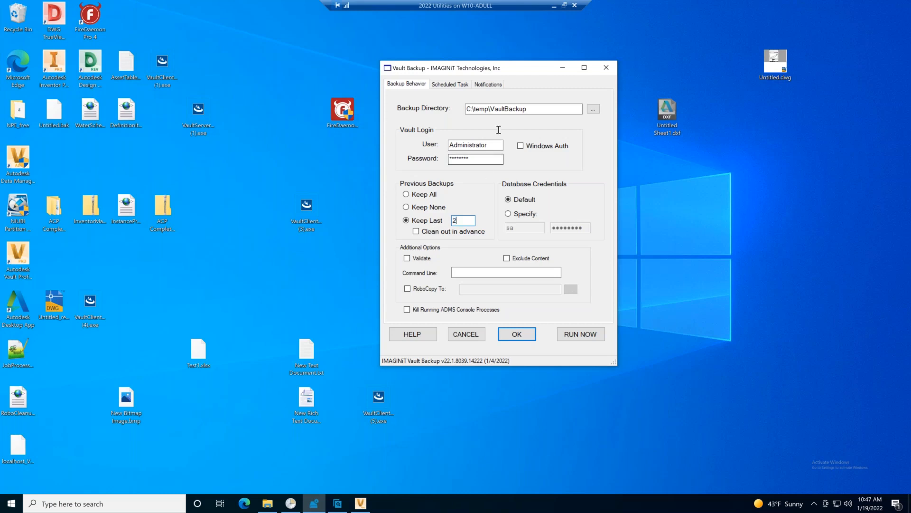
{"action": "double_click", "coordinate": [461, 222]}
{"action": "type", "text": "1"}
{"action": "left_click", "coordinate": [416, 232]}
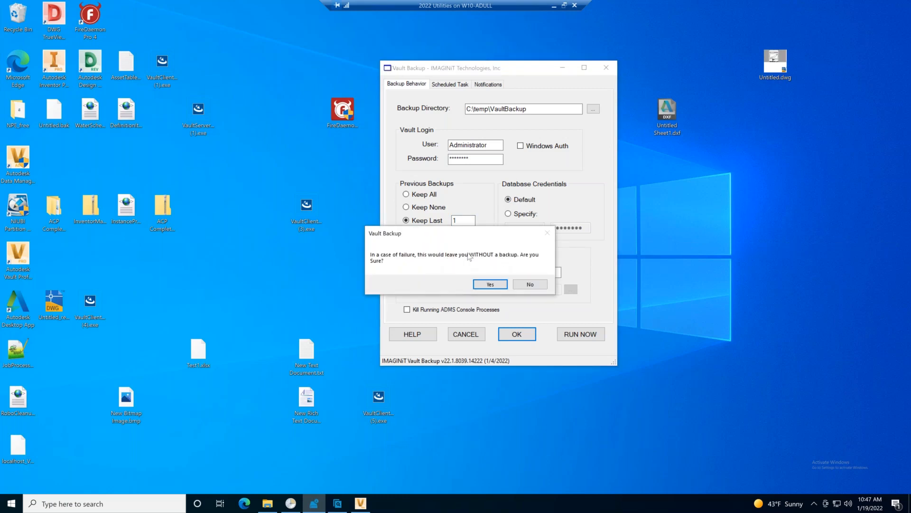
{"action": "left_click", "coordinate": [490, 285]}
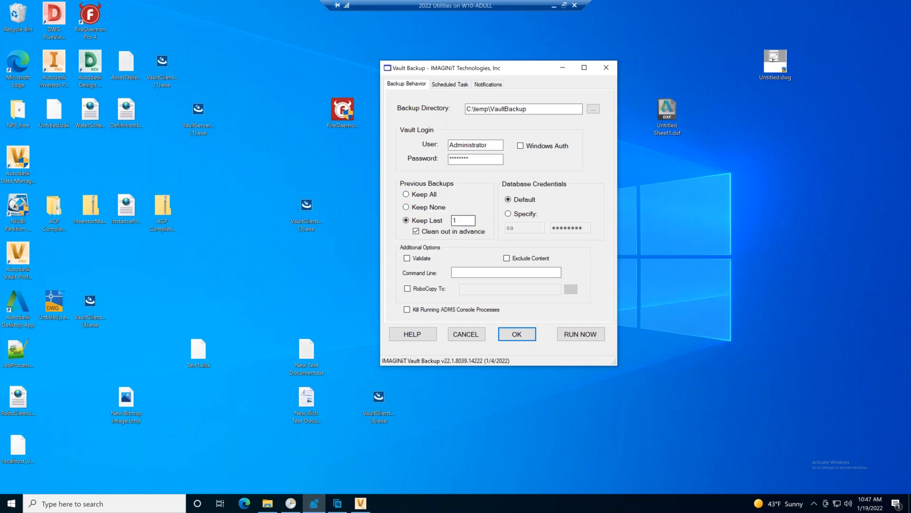
Enable the RoboCopy To option for the backup and show the available task types for the scheduled task.
{"action": "left_click", "coordinate": [440, 289]}
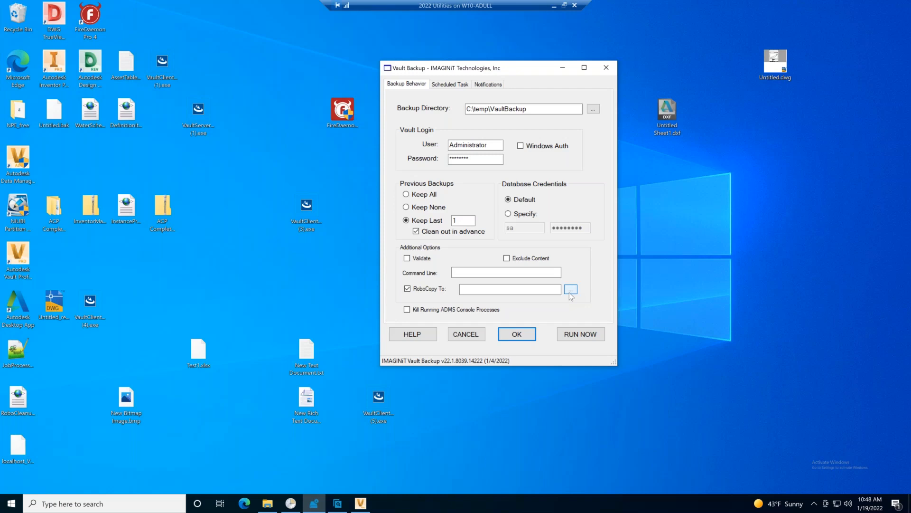
{"action": "left_click", "coordinate": [488, 290]}
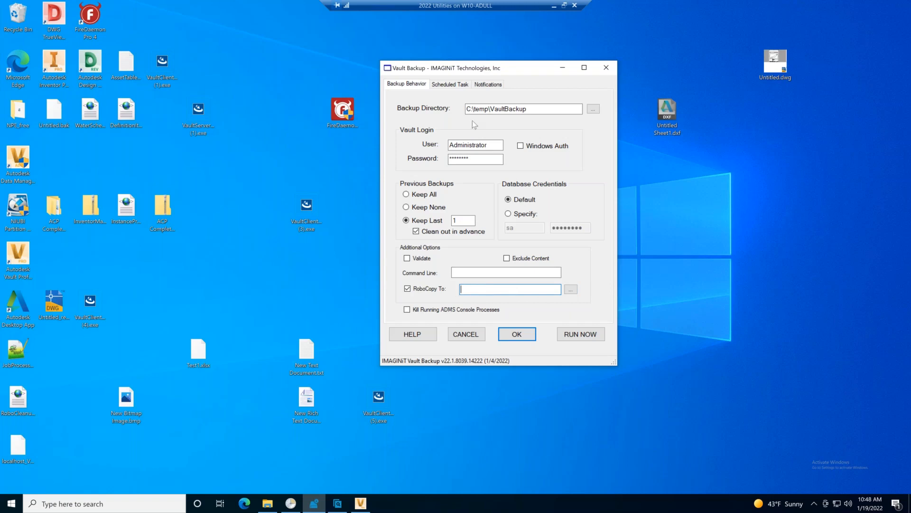
{"action": "left_click", "coordinate": [455, 84]}
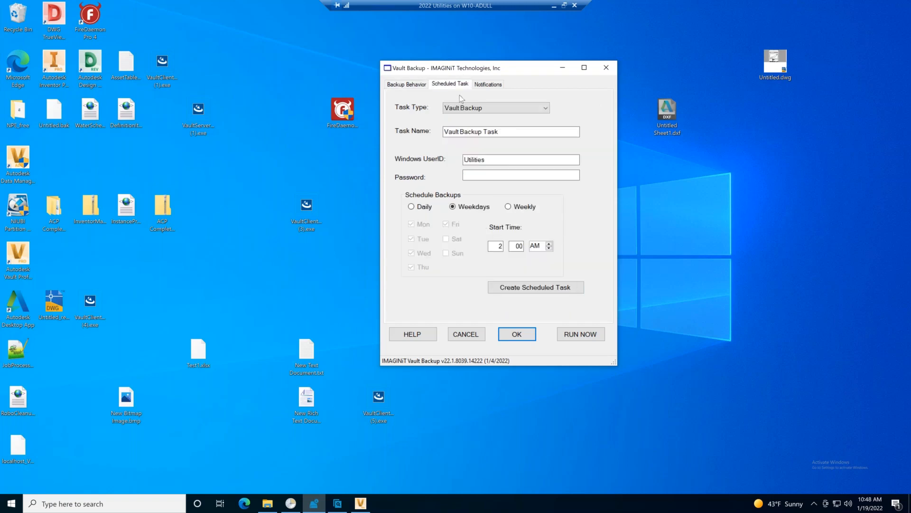
{"action": "left_click", "coordinate": [503, 108]}
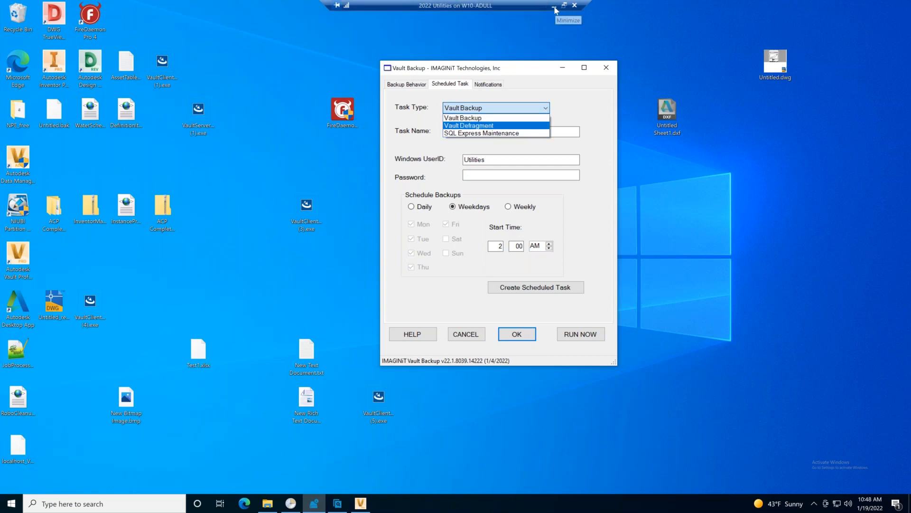
Open the DWF Check rule of the Related Files Checker for editing and review the jobs offered for automatic fixing.
{"action": "left_click", "coordinate": [336, 503]}
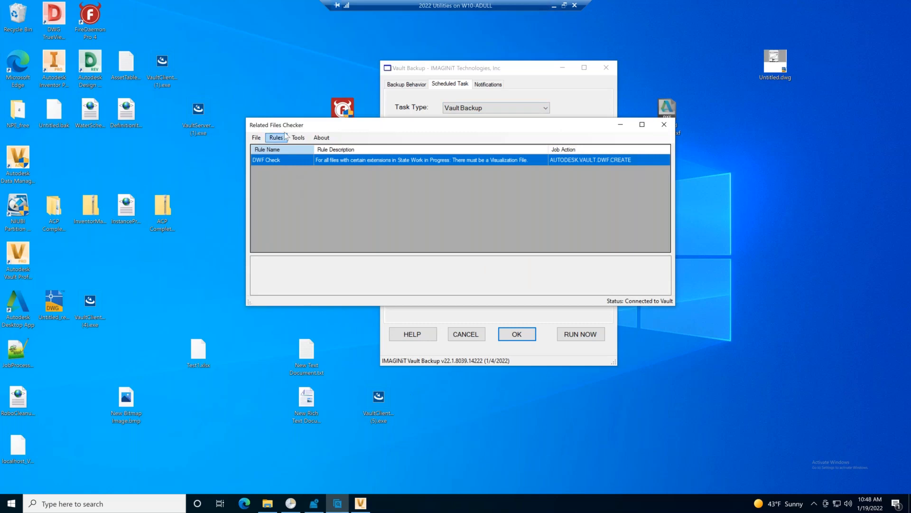
{"action": "left_click_drag", "start_coordinate": [344, 128], "coordinate": [366, 148]}
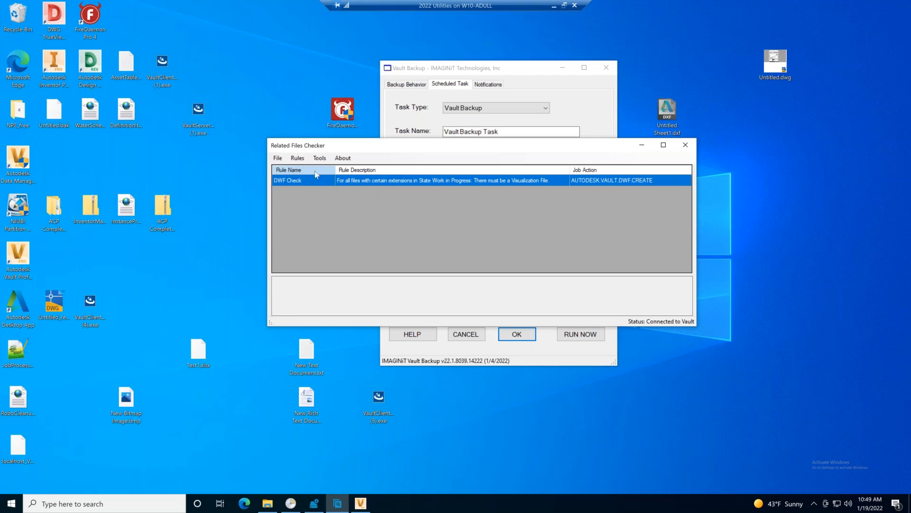
{"action": "left_click", "coordinate": [278, 158]}
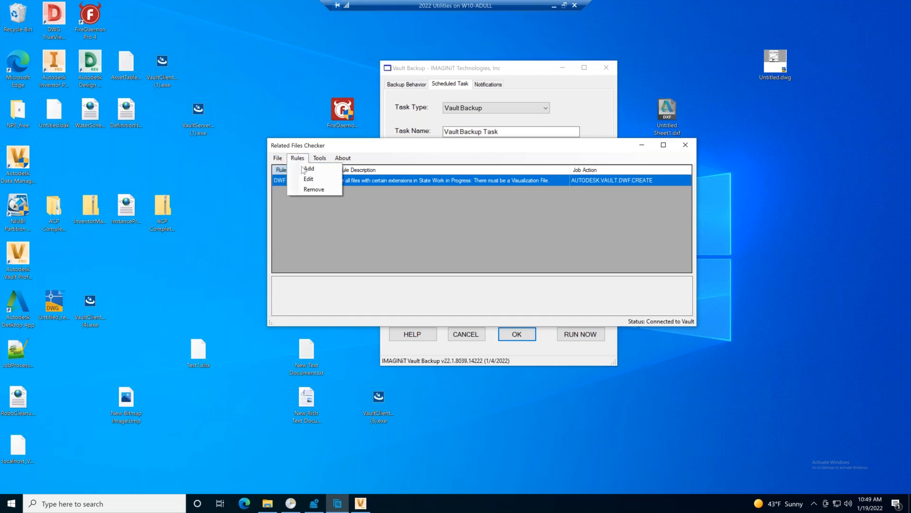
{"action": "left_click", "coordinate": [303, 179]}
{"action": "left_click_drag", "start_coordinate": [156, 101], "coordinate": [86, 101]}
{"action": "left_click_drag", "start_coordinate": [158, 103], "coordinate": [96, 100]}
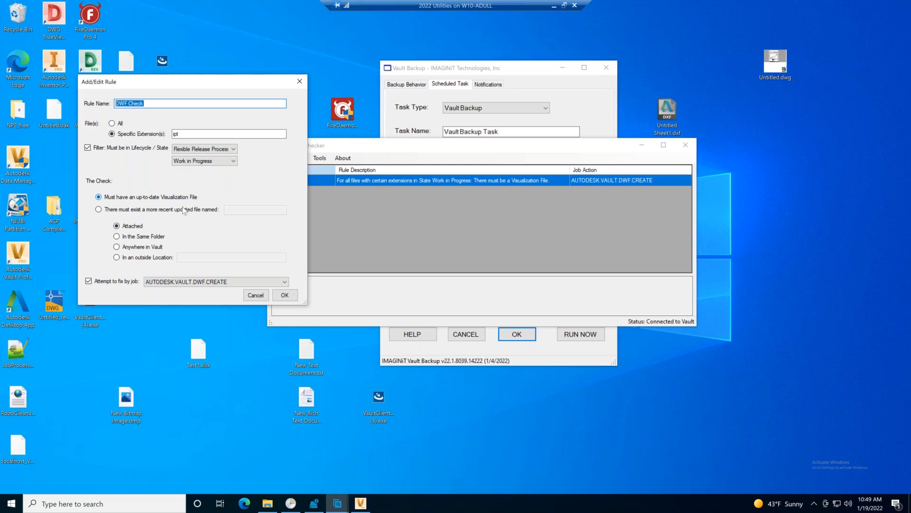
{"action": "left_click", "coordinate": [251, 282]}
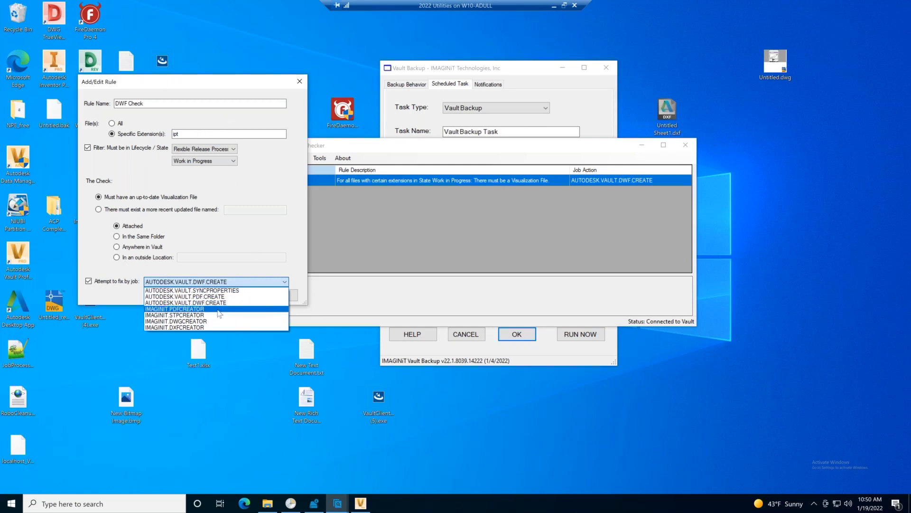
{"action": "left_click", "coordinate": [271, 267]}
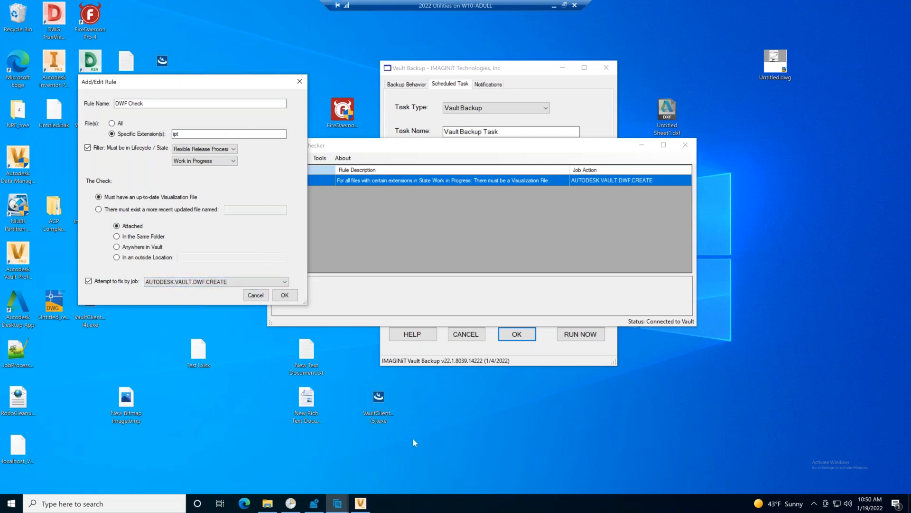
Switch from the remote session to the Related File Scan Result e-mail in Outlook and review the files listed under DWF Check.
{"action": "left_click", "coordinate": [556, 5]}
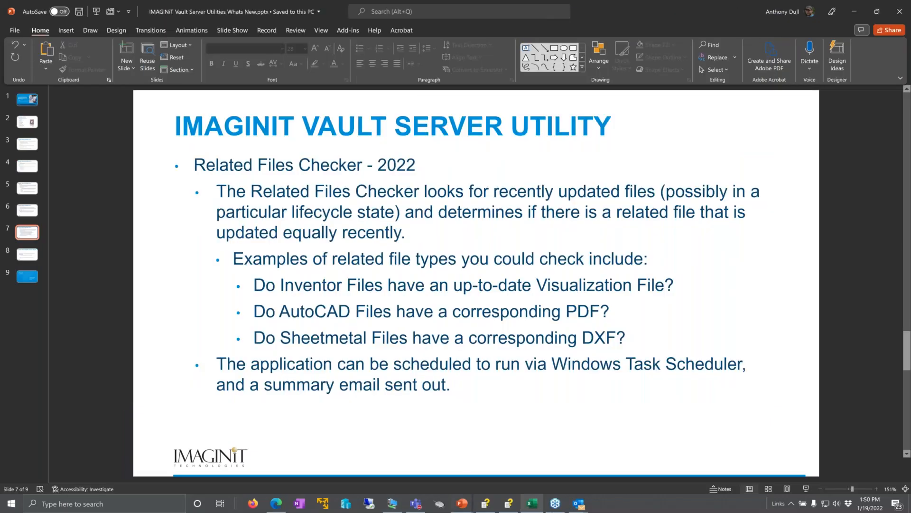
{"action": "mouse_move", "coordinate": [578, 503]}
{"action": "left_click", "coordinate": [624, 470]}
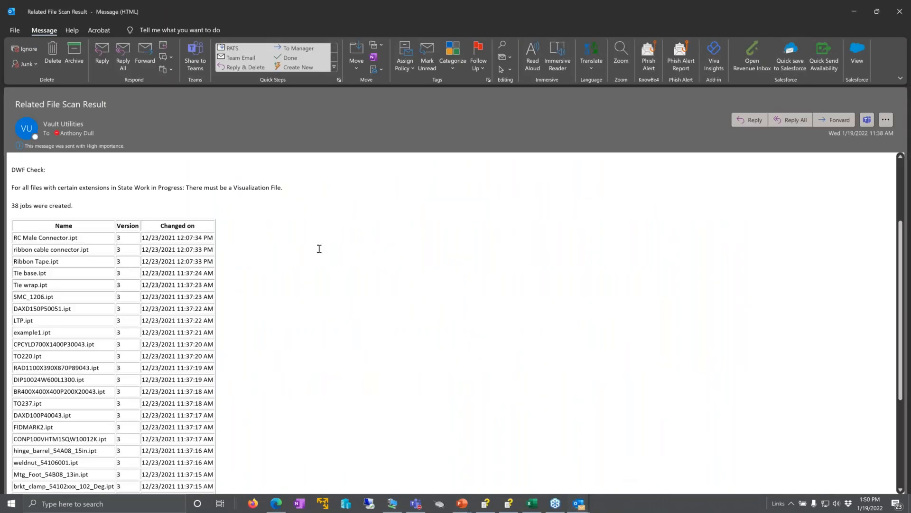
{"action": "scroll", "coordinate": [223, 250], "scroll_direction": "down", "scroll_amount": 1}
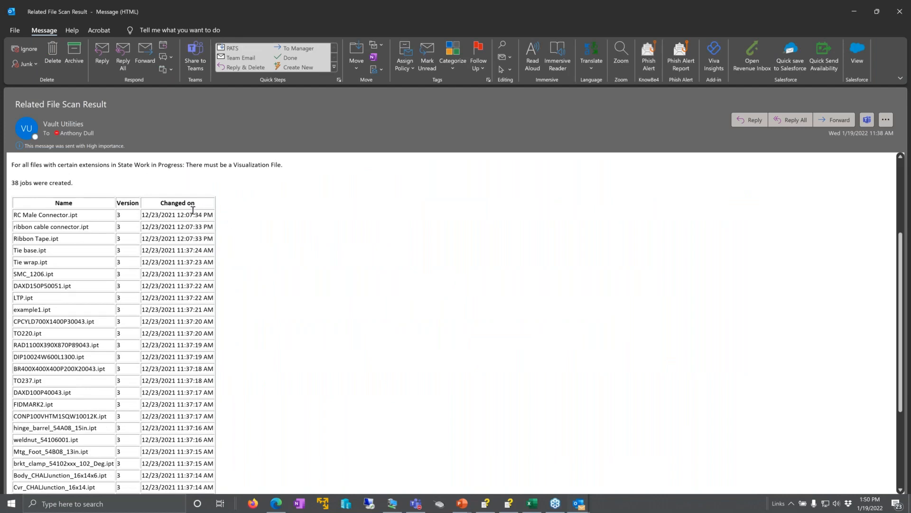
{"action": "scroll", "coordinate": [194, 210], "scroll_direction": "up", "scroll_amount": 2}
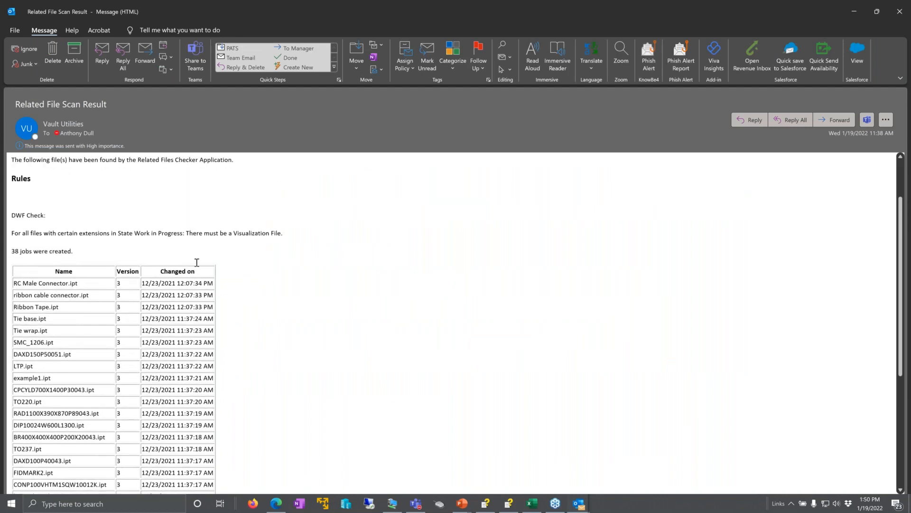
{"action": "scroll", "coordinate": [195, 266], "scroll_direction": "up", "scroll_amount": 2}
{"action": "scroll", "coordinate": [115, 300], "scroll_direction": "down", "scroll_amount": 3}
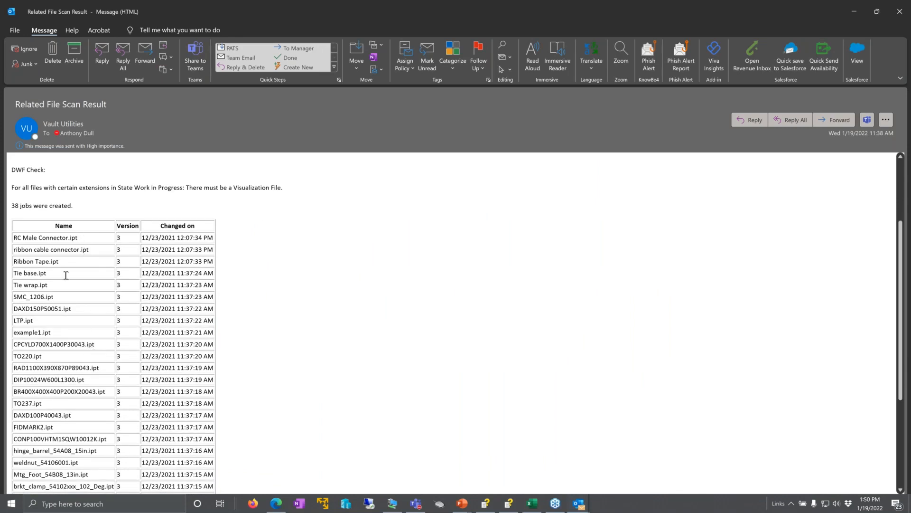
{"action": "triple_click", "coordinate": [212, 183]}
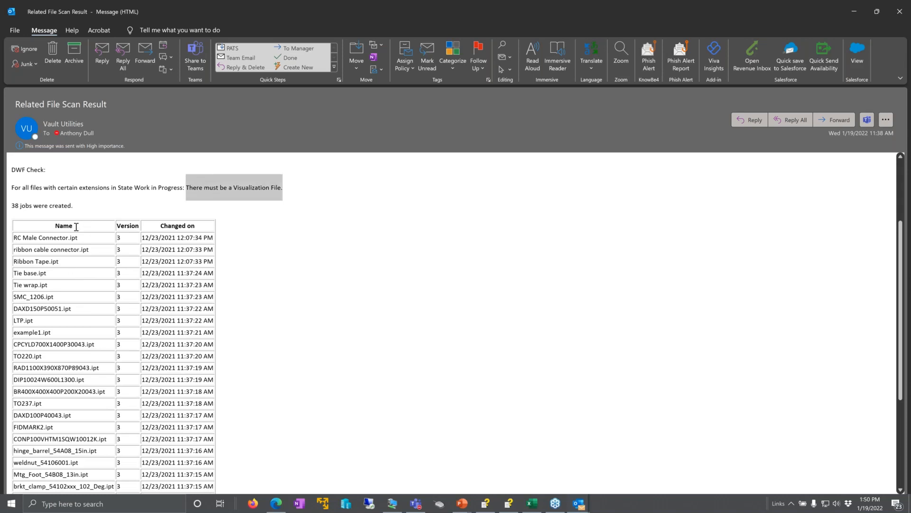
{"action": "scroll", "coordinate": [59, 228], "scroll_direction": "down", "scroll_amount": 2}
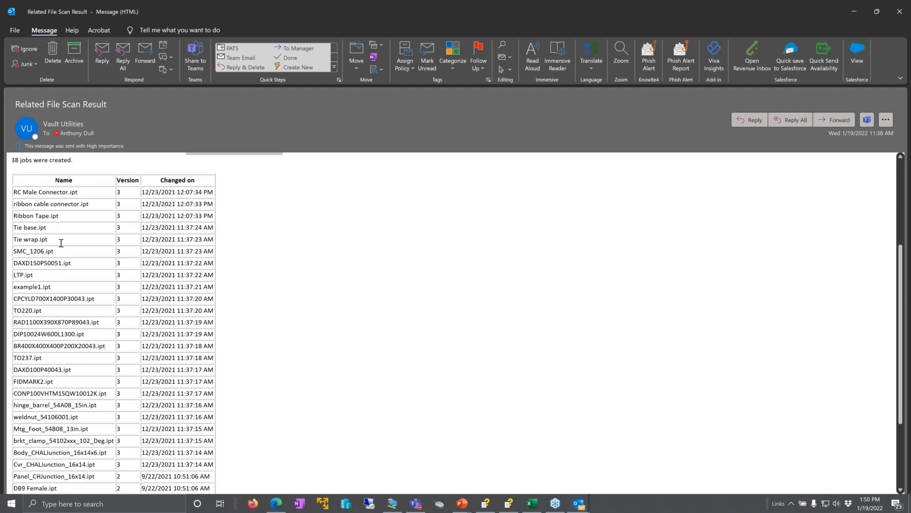
{"action": "scroll", "coordinate": [68, 201], "scroll_direction": "down", "scroll_amount": 1}
{"action": "scroll", "coordinate": [66, 209], "scroll_direction": "down", "scroll_amount": 5}
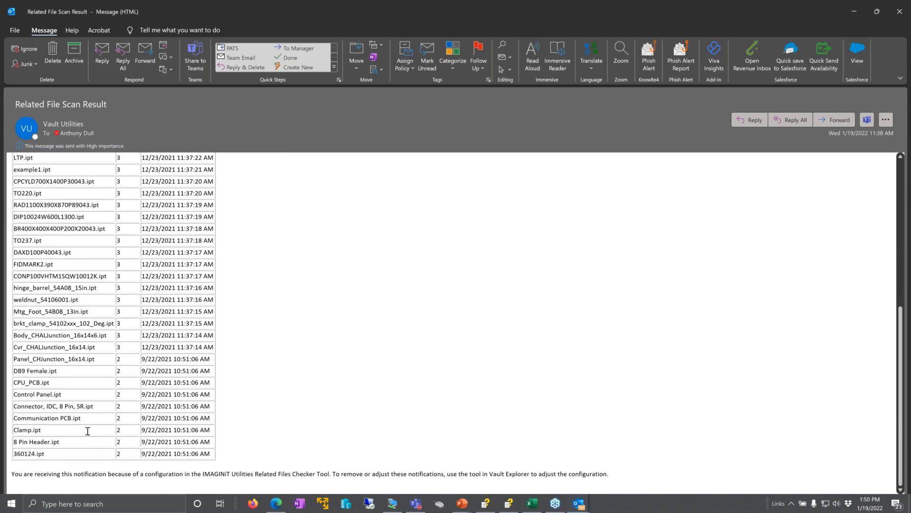
{"action": "scroll", "coordinate": [88, 432], "scroll_direction": "up", "scroll_amount": 11}
{"action": "scroll", "coordinate": [81, 425], "scroll_direction": "up", "scroll_amount": 1}
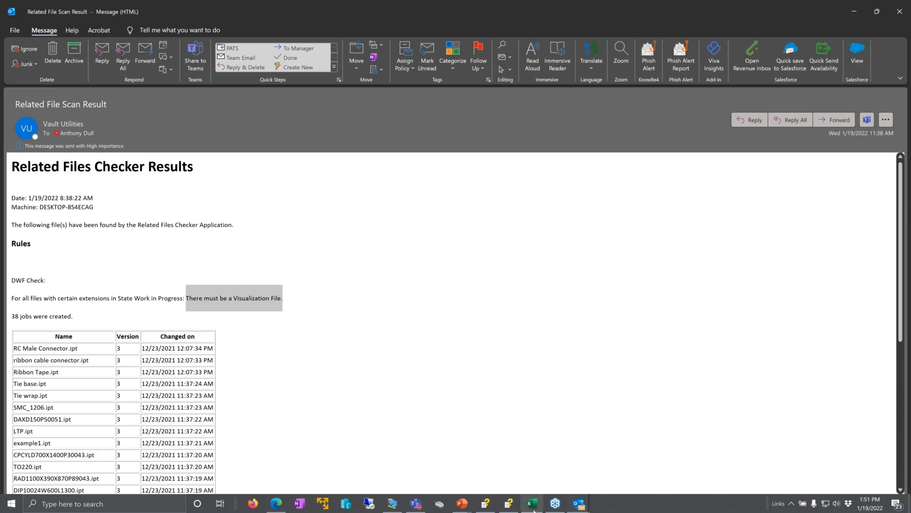
Switch to localhost_Vault_20220106.xlsx in Excel and review the Groups-Roles, Role Permissions, FLDR Categories, FILE Categories and LifeCycles sheets.
{"action": "mouse_move", "coordinate": [533, 503]}
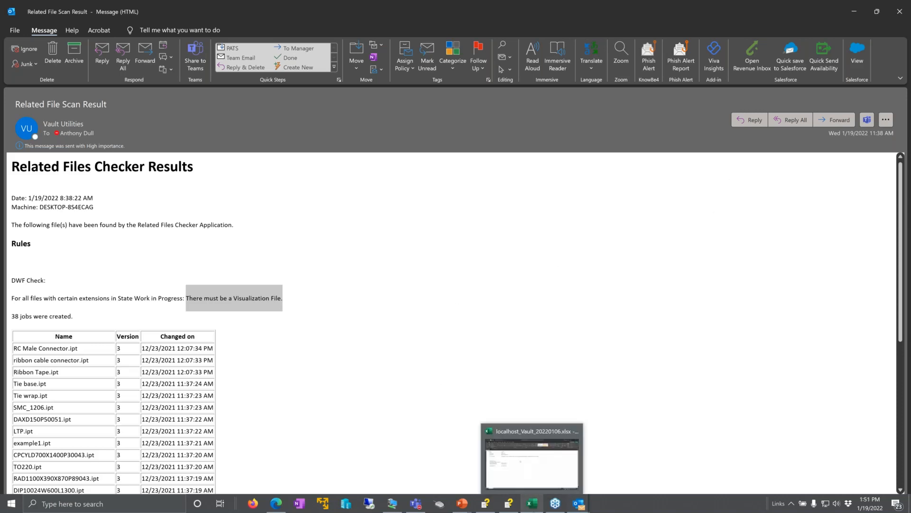
{"action": "left_click", "coordinate": [530, 470]}
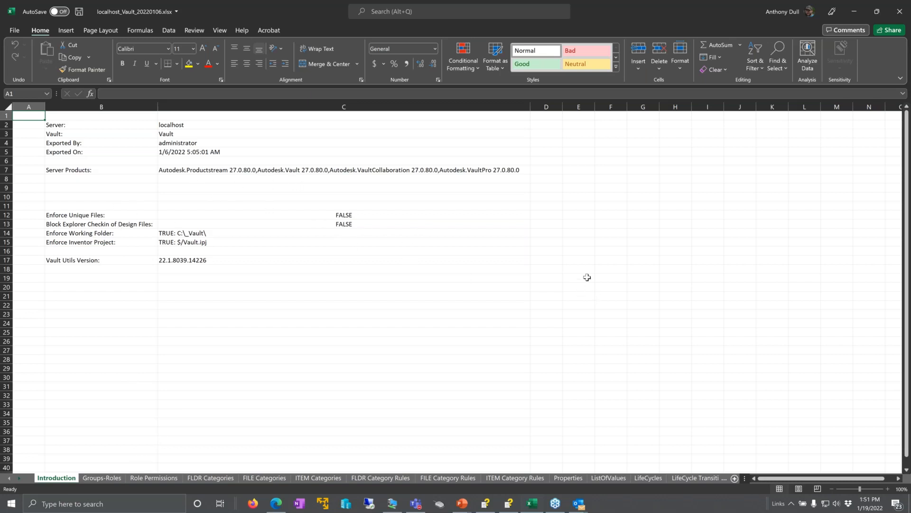
{"action": "left_click", "coordinate": [115, 479]}
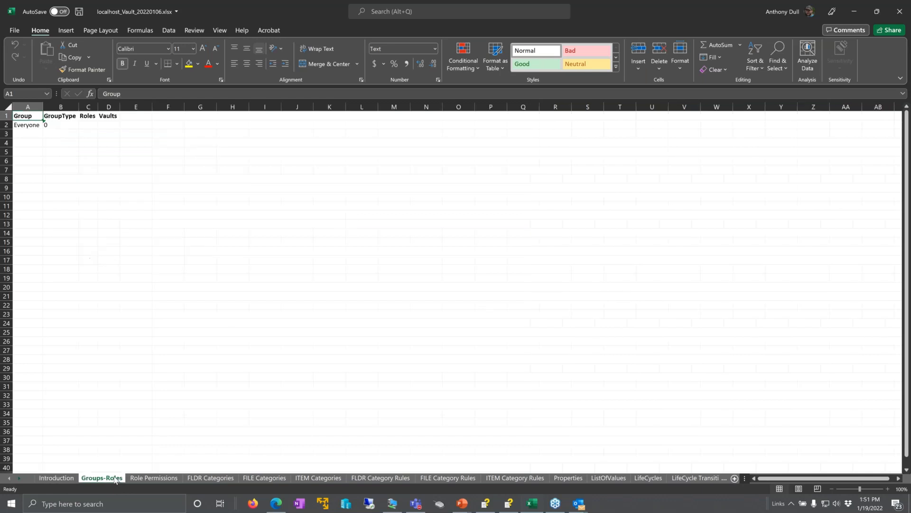
{"action": "left_click", "coordinate": [153, 479]}
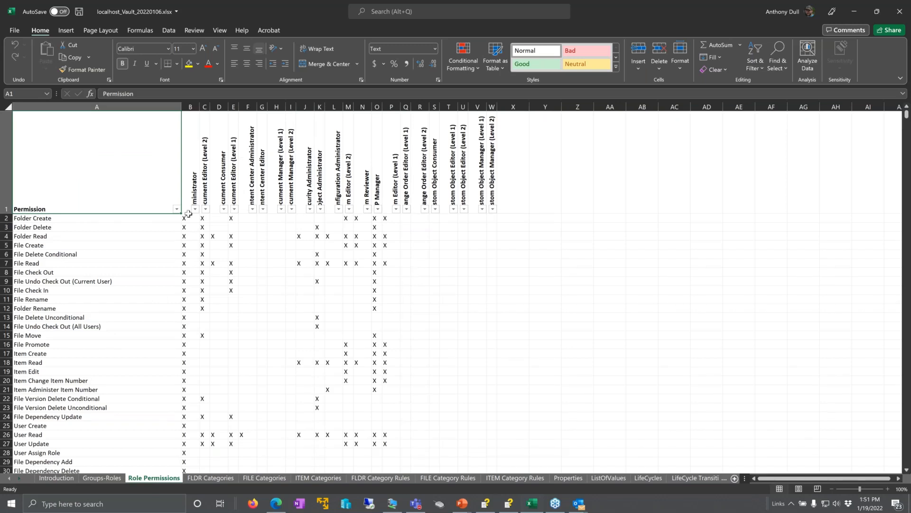
{"action": "scroll", "coordinate": [107, 248], "scroll_direction": "down", "scroll_amount": 6}
{"action": "scroll", "coordinate": [107, 248], "scroll_direction": "down", "scroll_amount": 1}
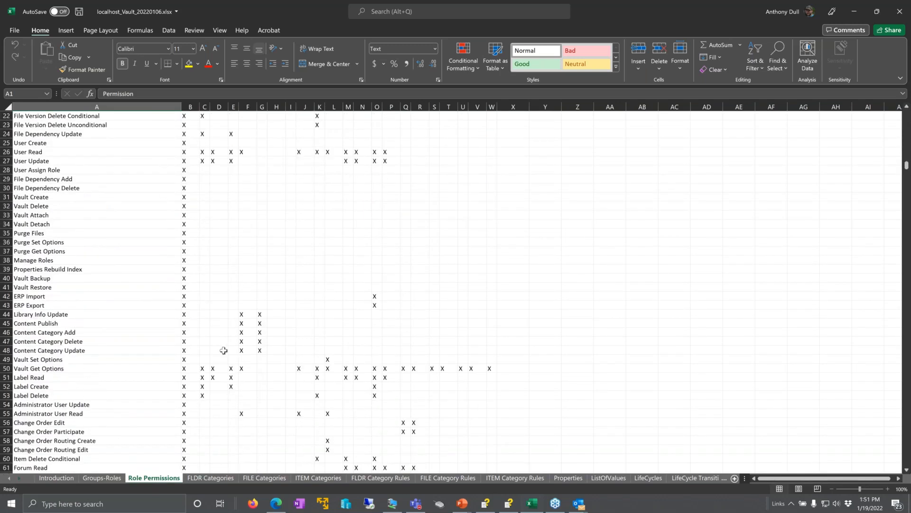
{"action": "left_click", "coordinate": [225, 480]}
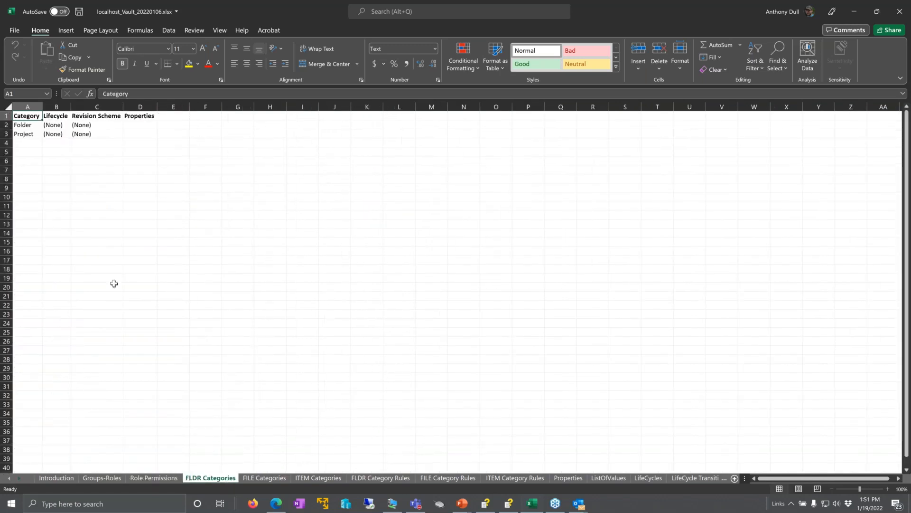
{"action": "left_click", "coordinate": [262, 479]}
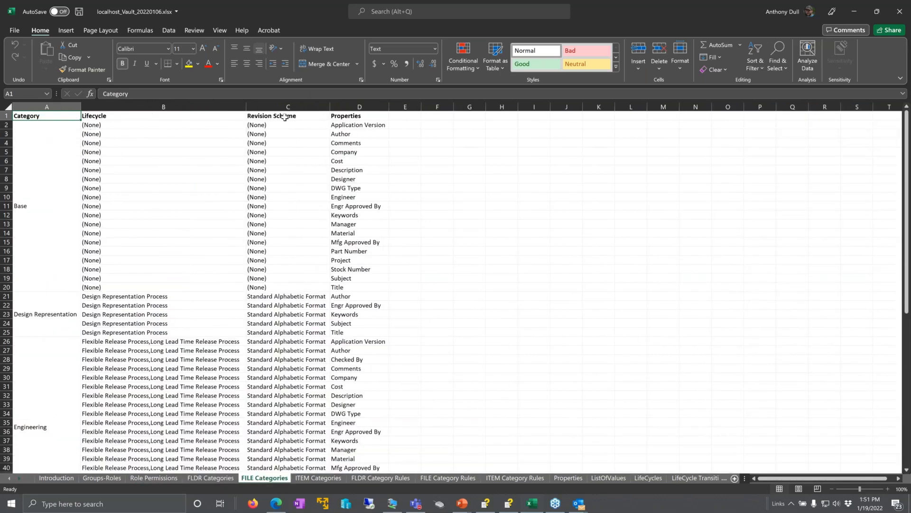
{"action": "left_click", "coordinate": [645, 480]}
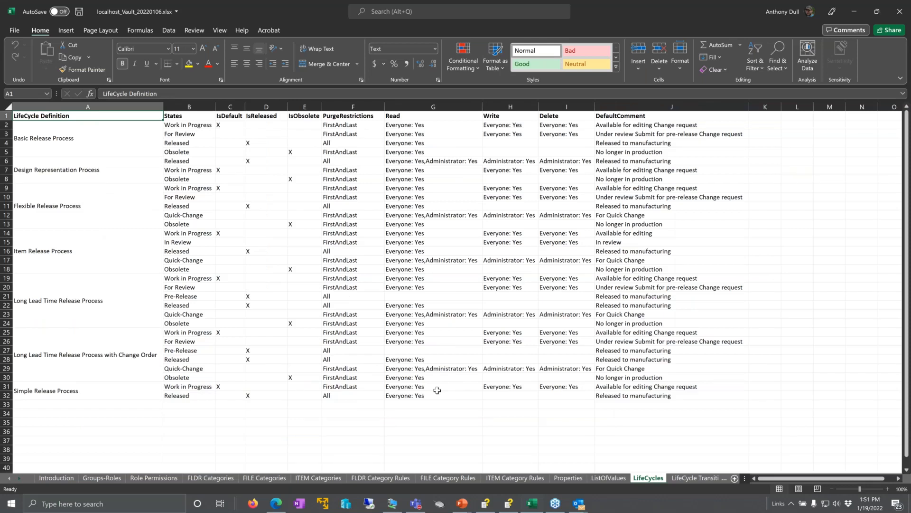
Return to PowerPoint, start the slide show at the Related Files Checker slide and advance to the Vault Server Utilities Pricing slide.
{"action": "left_click", "coordinate": [857, 10]}
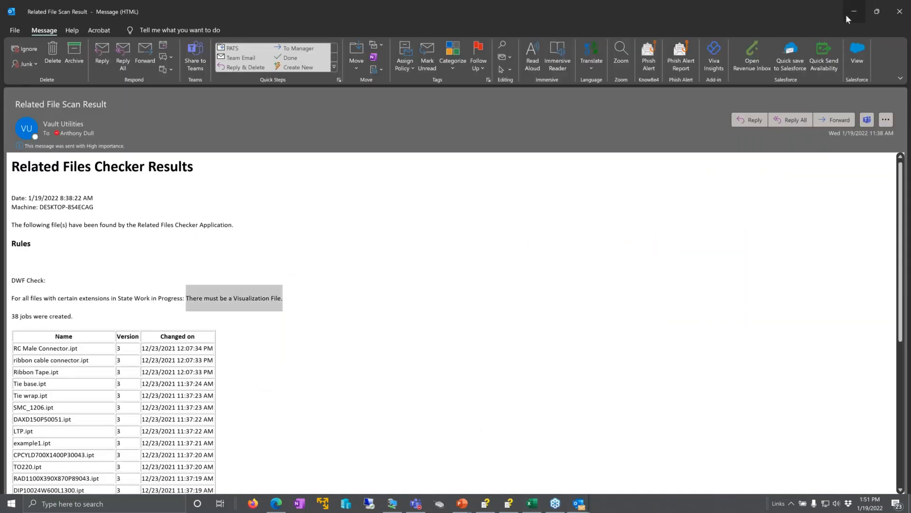
{"action": "left_click", "coordinate": [847, 16]}
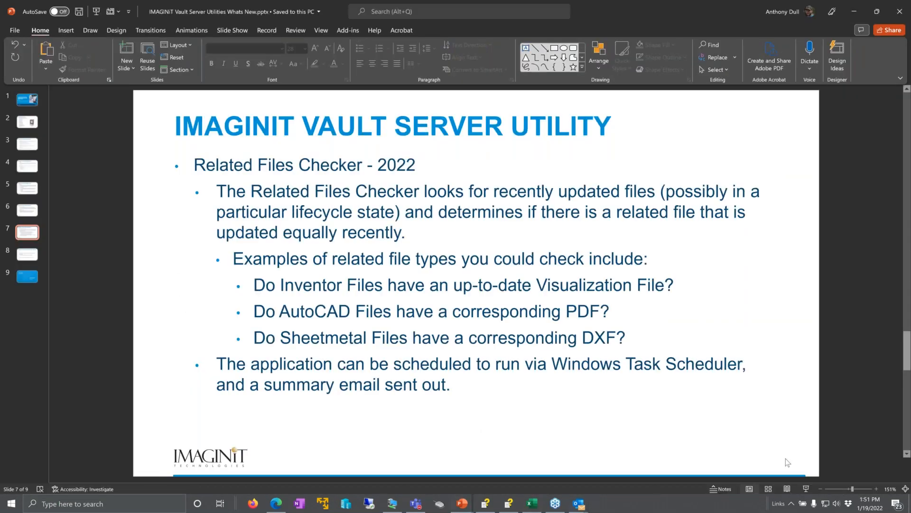
{"action": "left_click", "coordinate": [806, 489]}
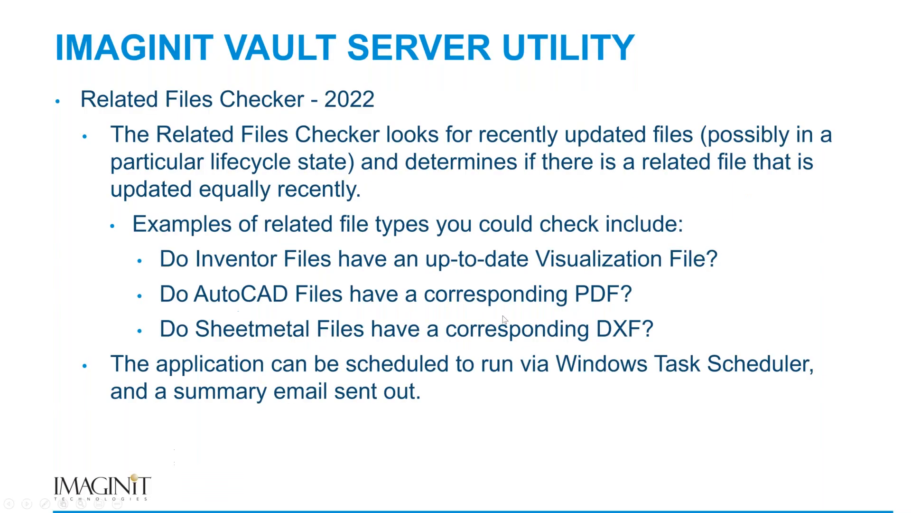
{"action": "left_click", "coordinate": [505, 319]}
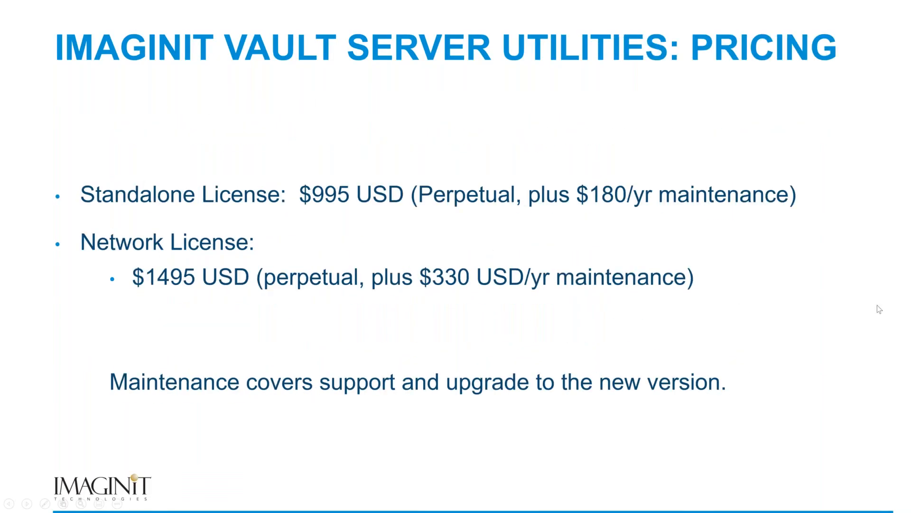